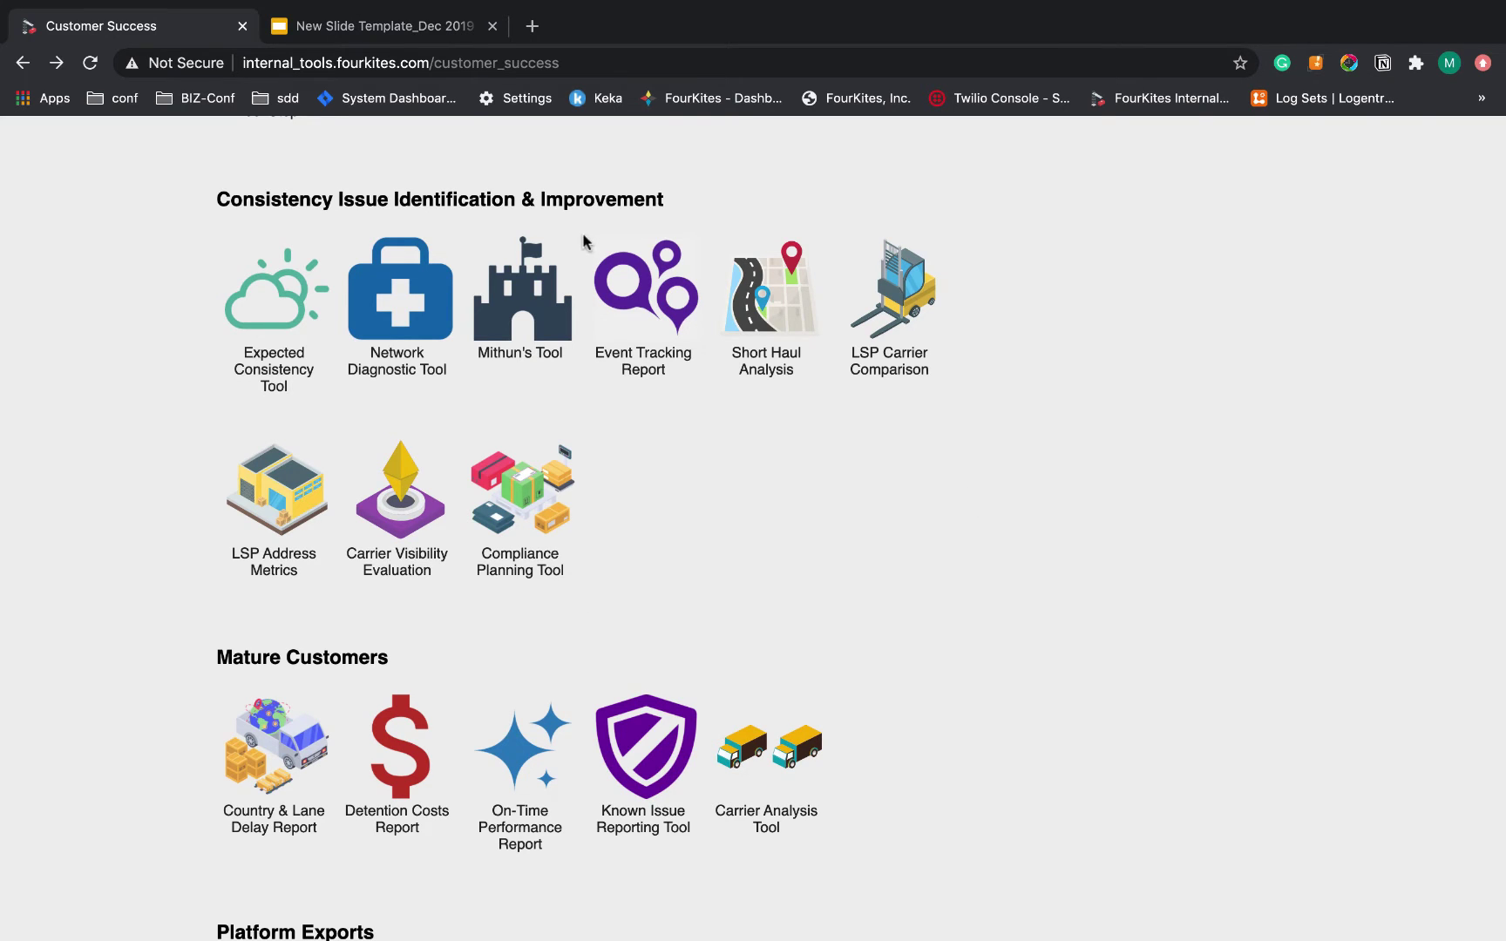
Step: Open the Carrier Visibility Evaluation tool from the Consistency Issue Identification & Improvement section
mouse_move(429, 452)
left_click(414, 517)
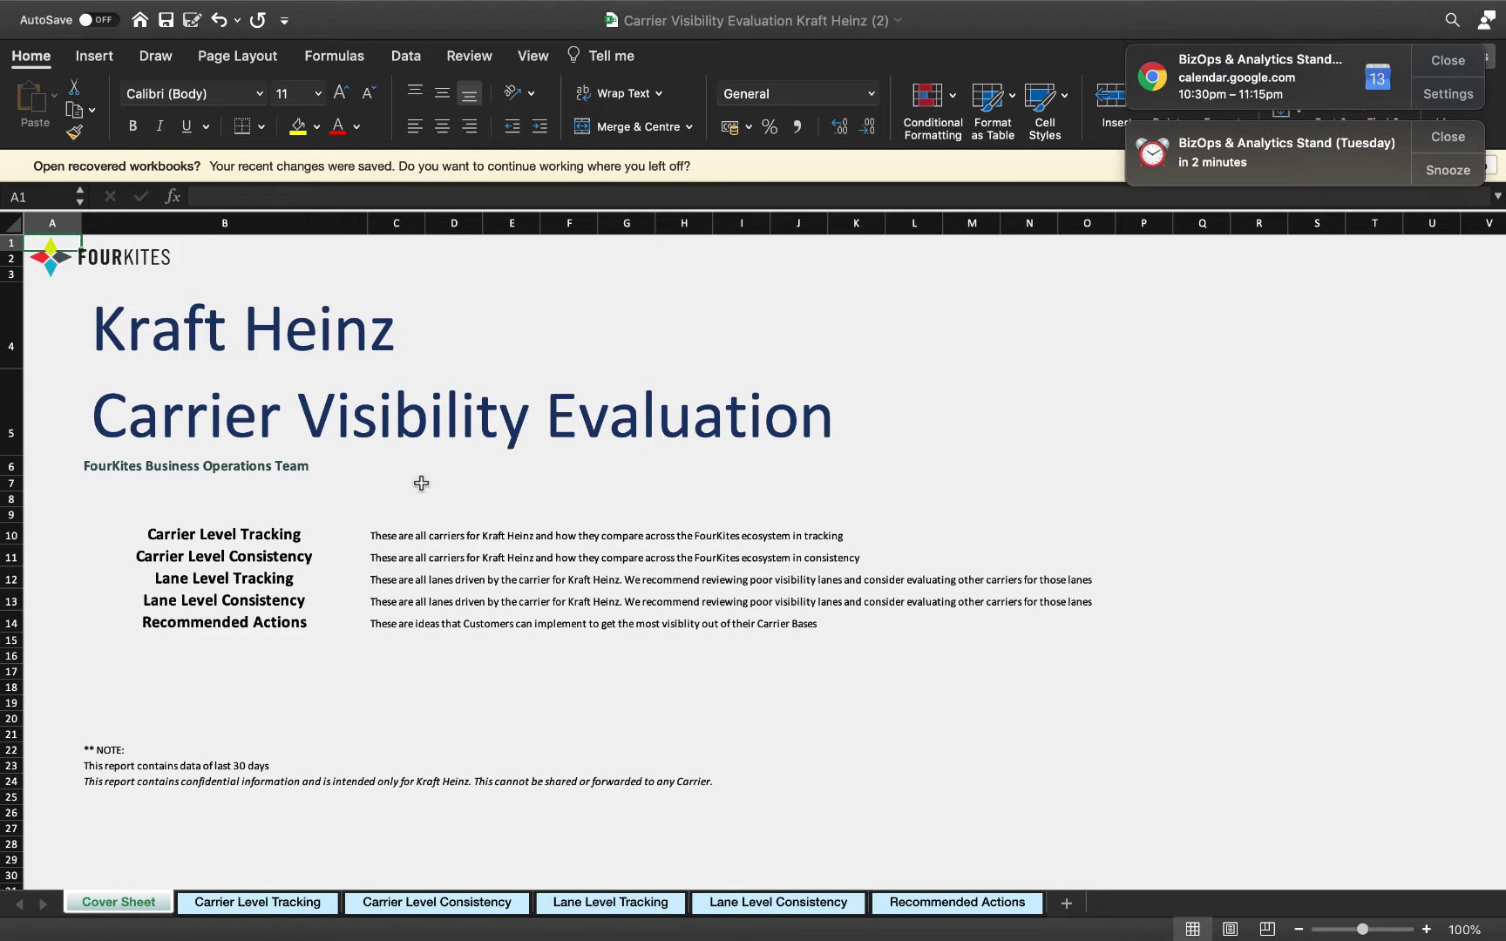
Step: In the Kraft Heinz Excel report, view the Carrier Level Tracking sheet and examine its premier carrier and quarters-on-list columns
key("ctrl+Page_Down")
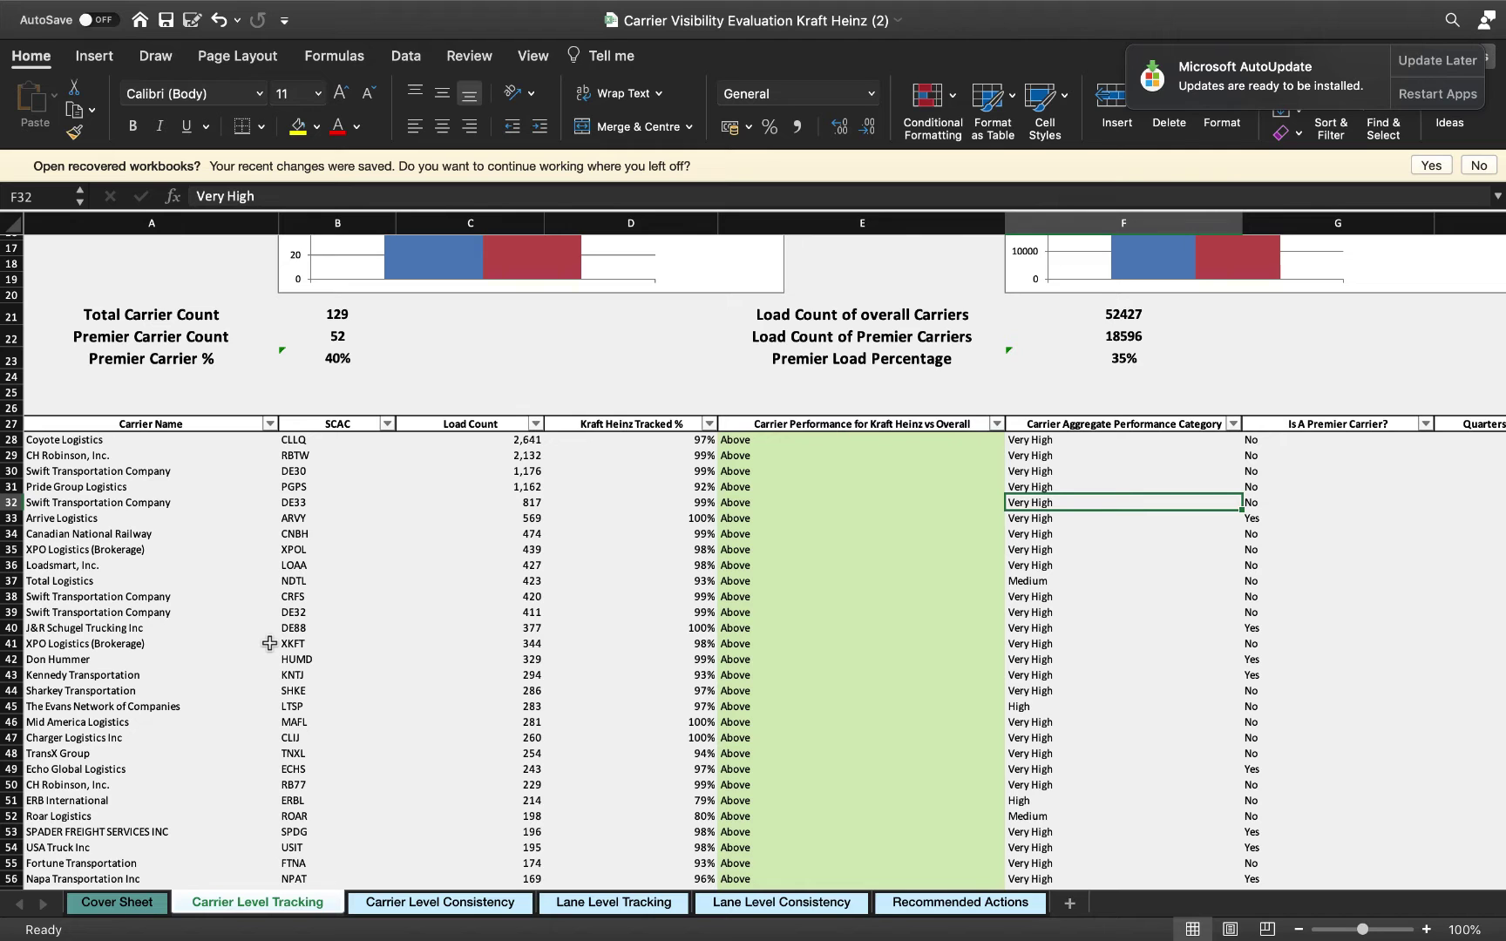
scroll(270, 643, "right", 5)
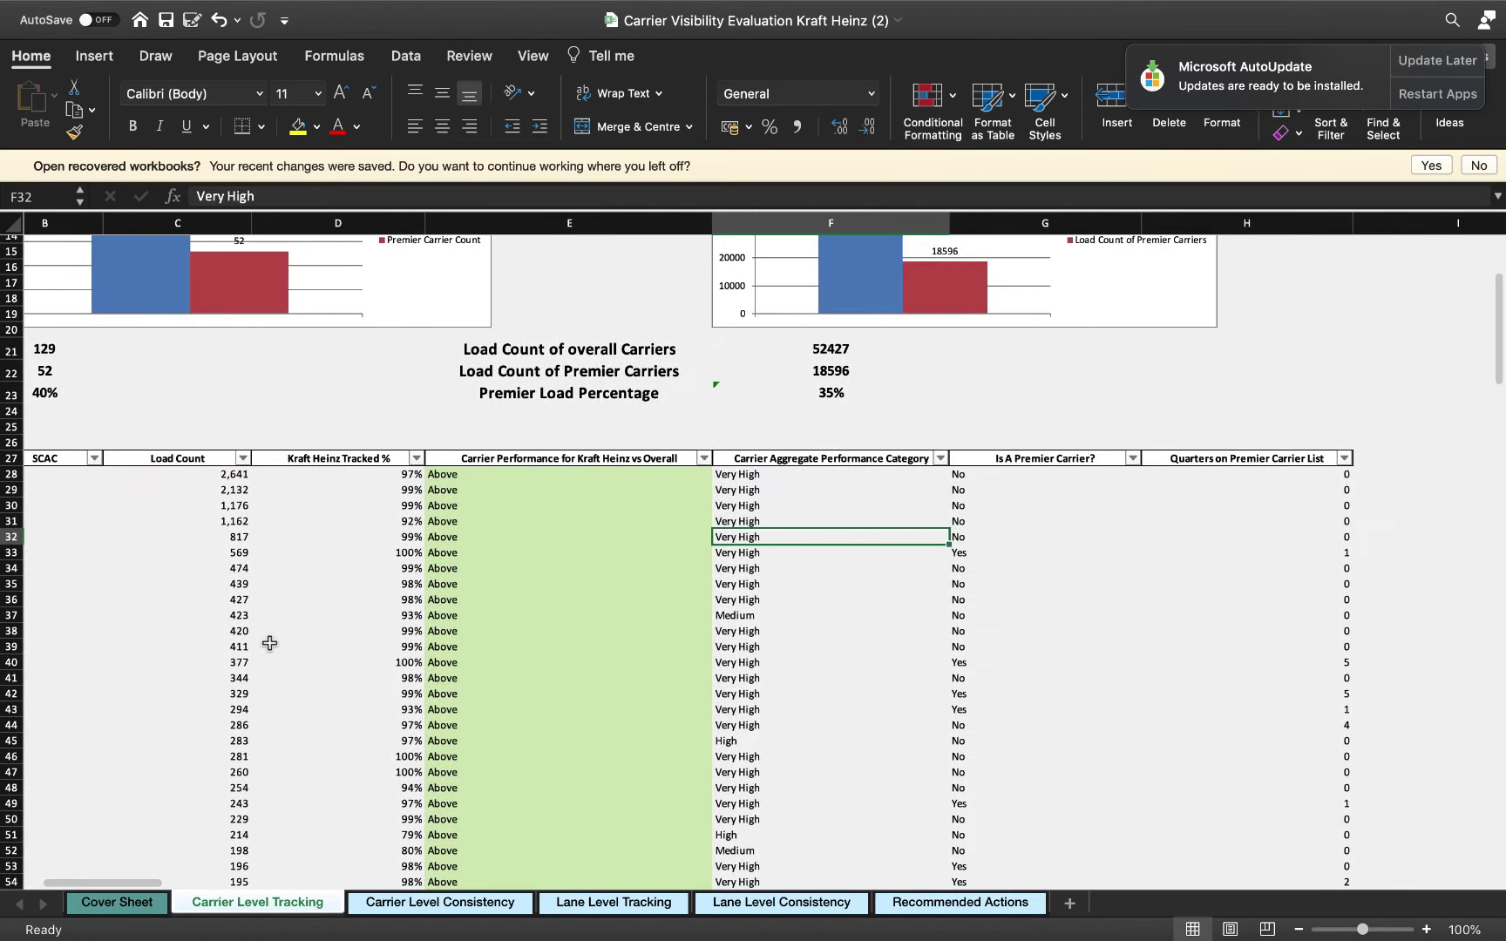
scroll(269, 643, "up", 3)
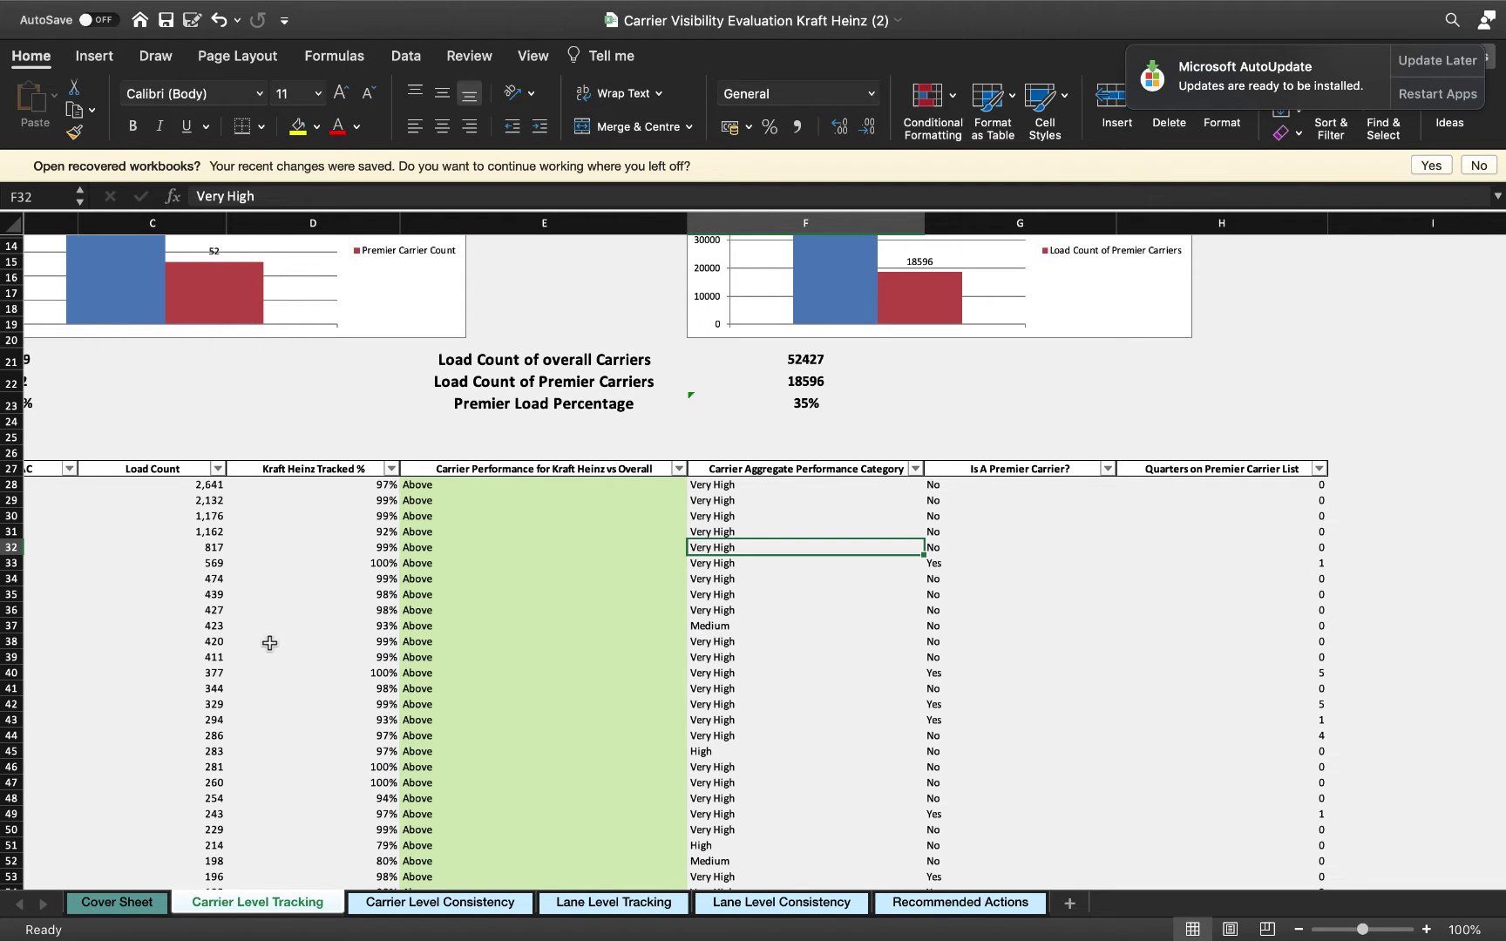
key("Right")
key("Up")
key("Up")
key("Up")
key("Up")
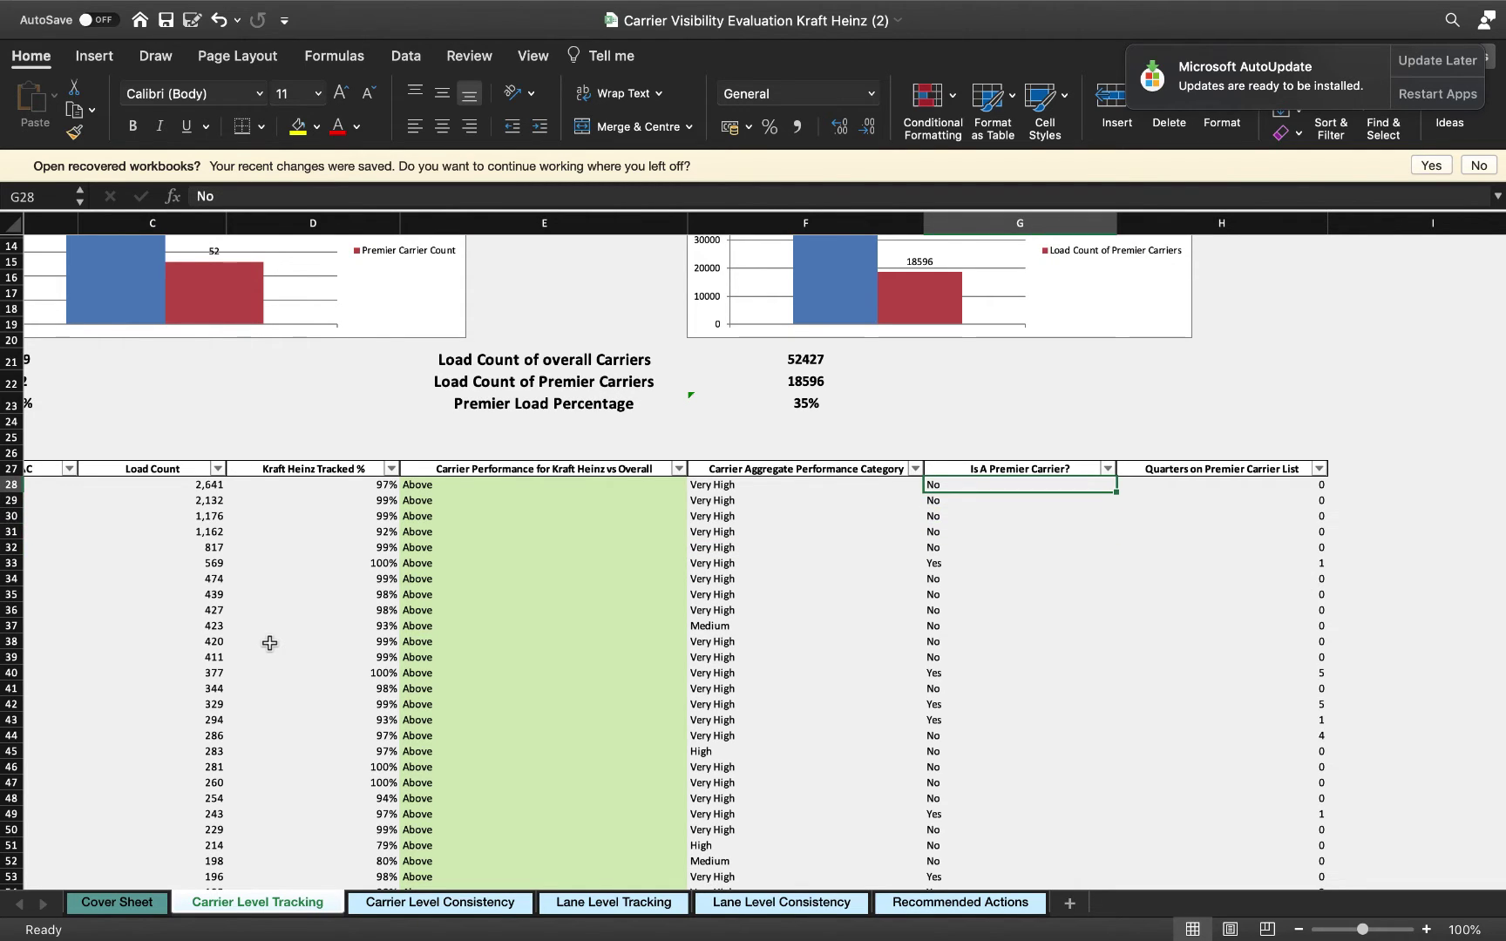
key("Right")
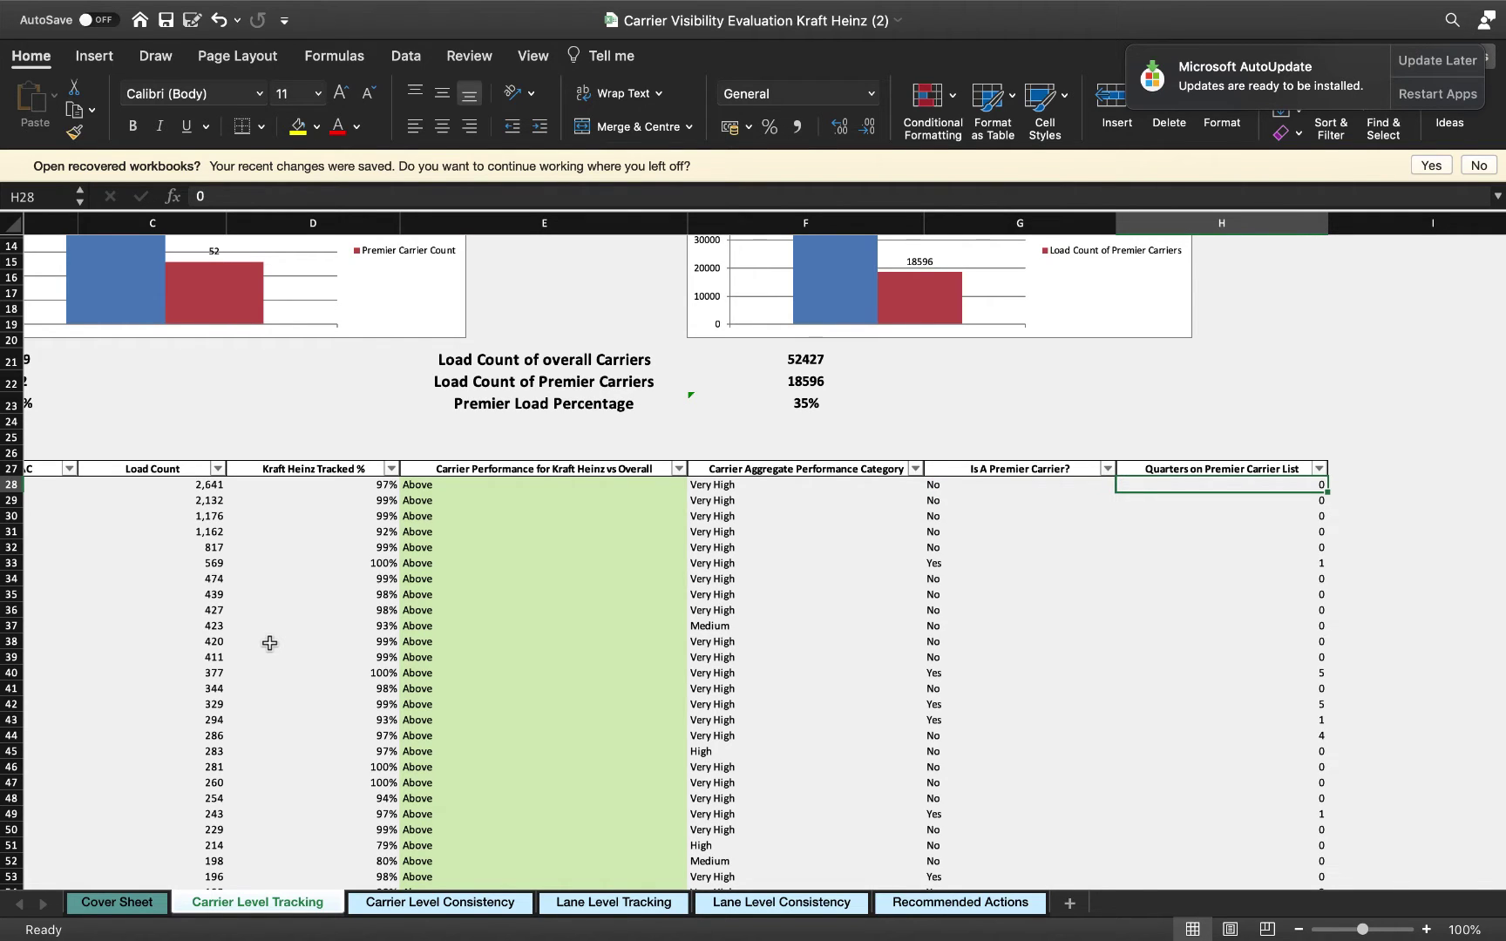
key("Left")
key("Left")
key("Left")
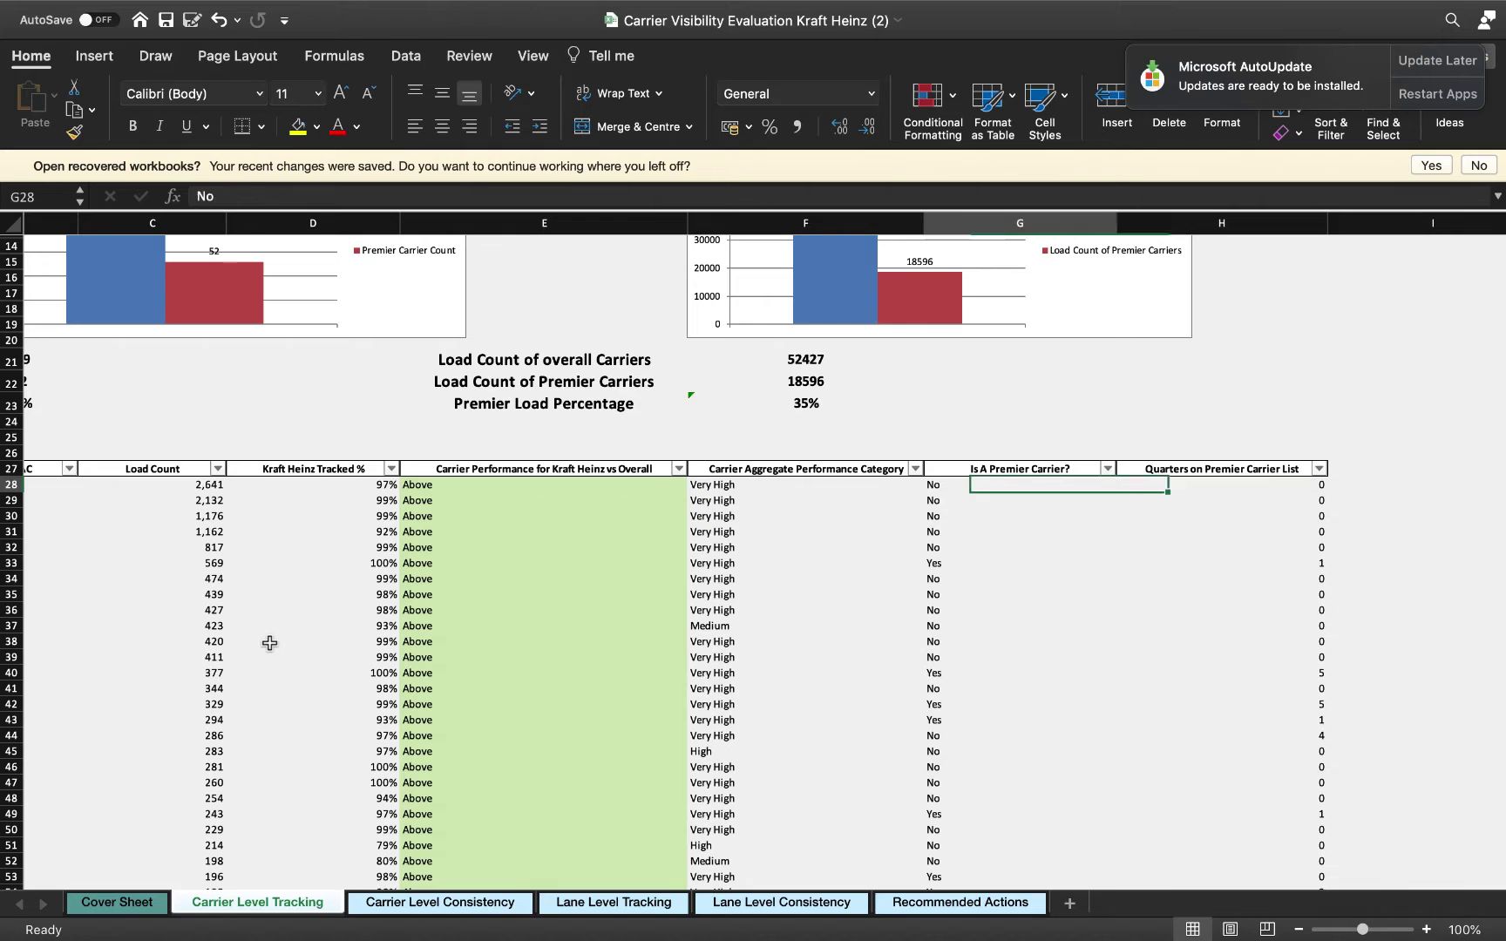
key("Right")
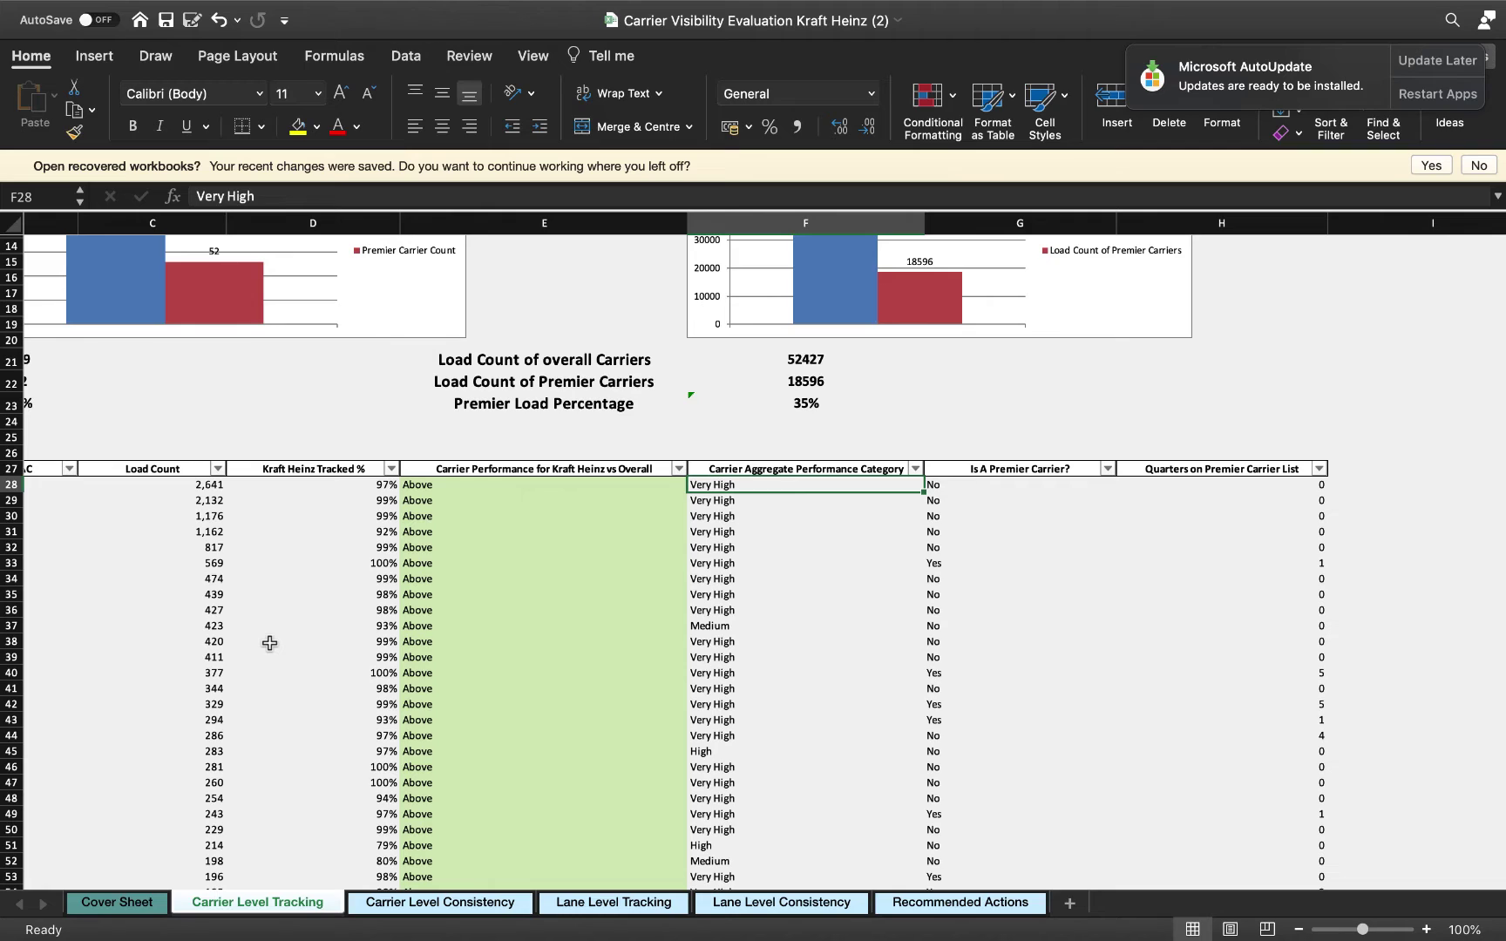
Step: Go through the Carrier Aggregate Performance Category values from row 28 down to row 35
key("Down")
key("Down")
key("Down")
key("Down")
key("Down")
key("Down")
key("Down")
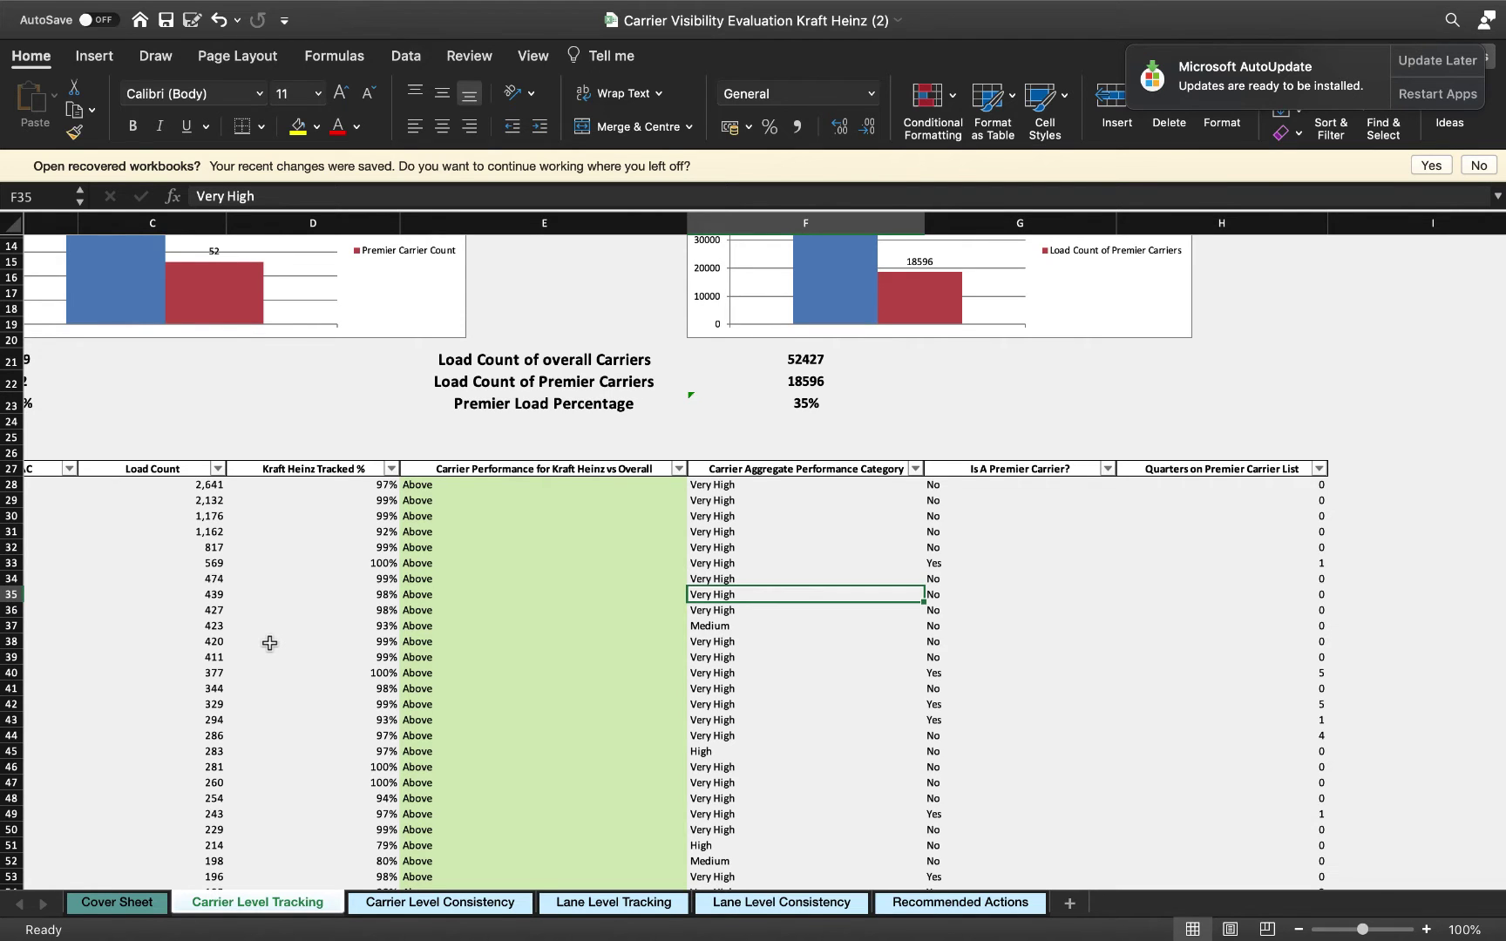
Step: Examine the Carrier Performance for Kraft Heinz vs Overall column across the Above, Average and Below groups of carriers
scroll(491, 455, "right", 2)
scroll(491, 454, "down", 1)
left_click(491, 454)
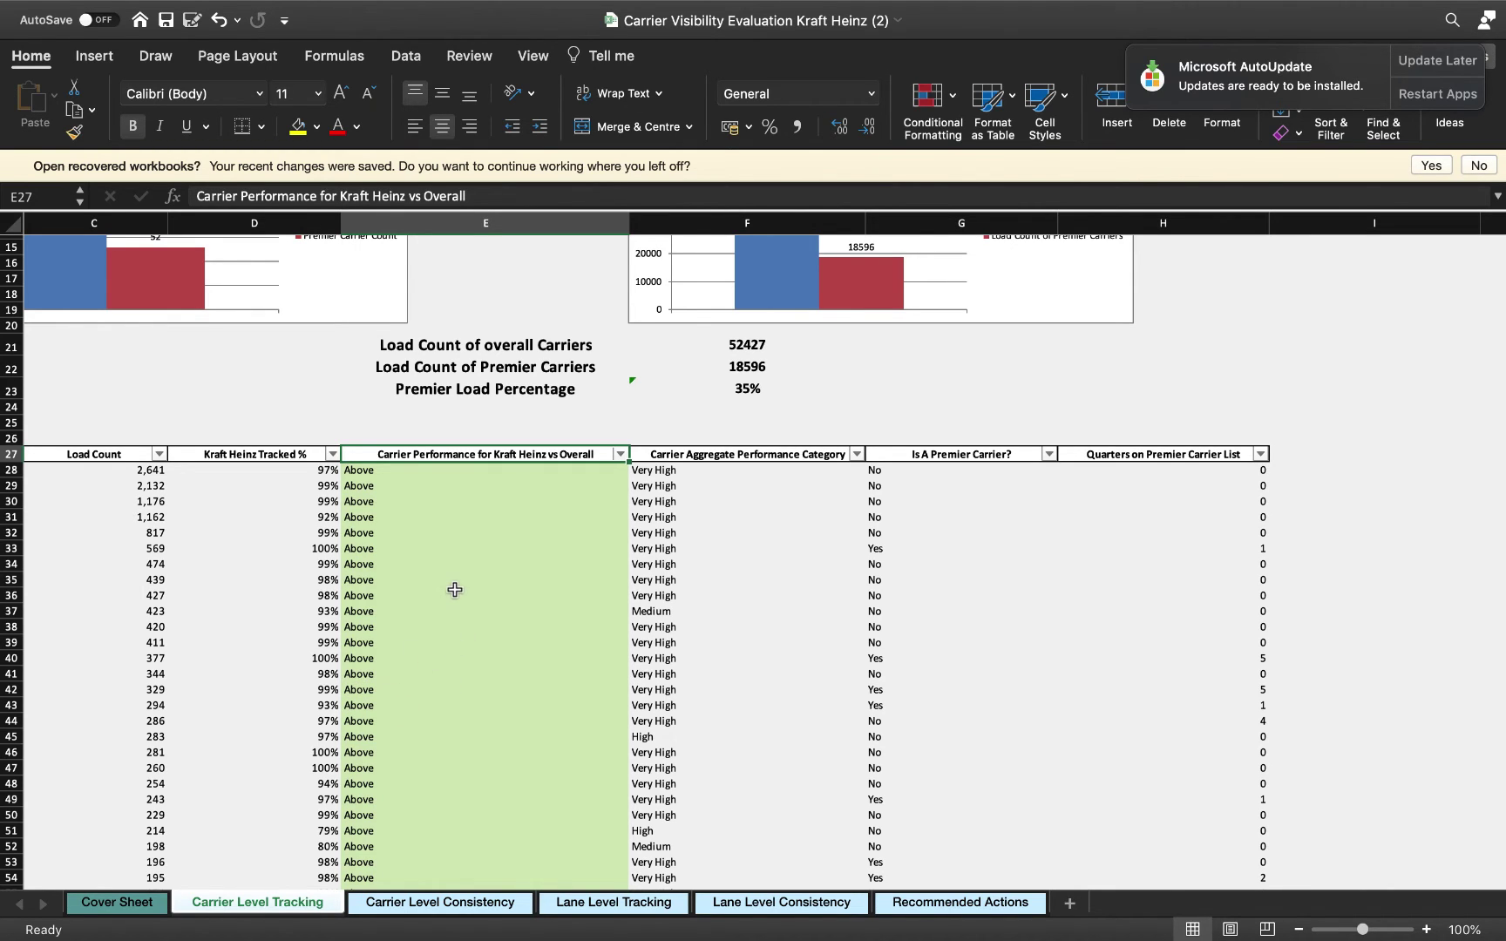
left_click(455, 590)
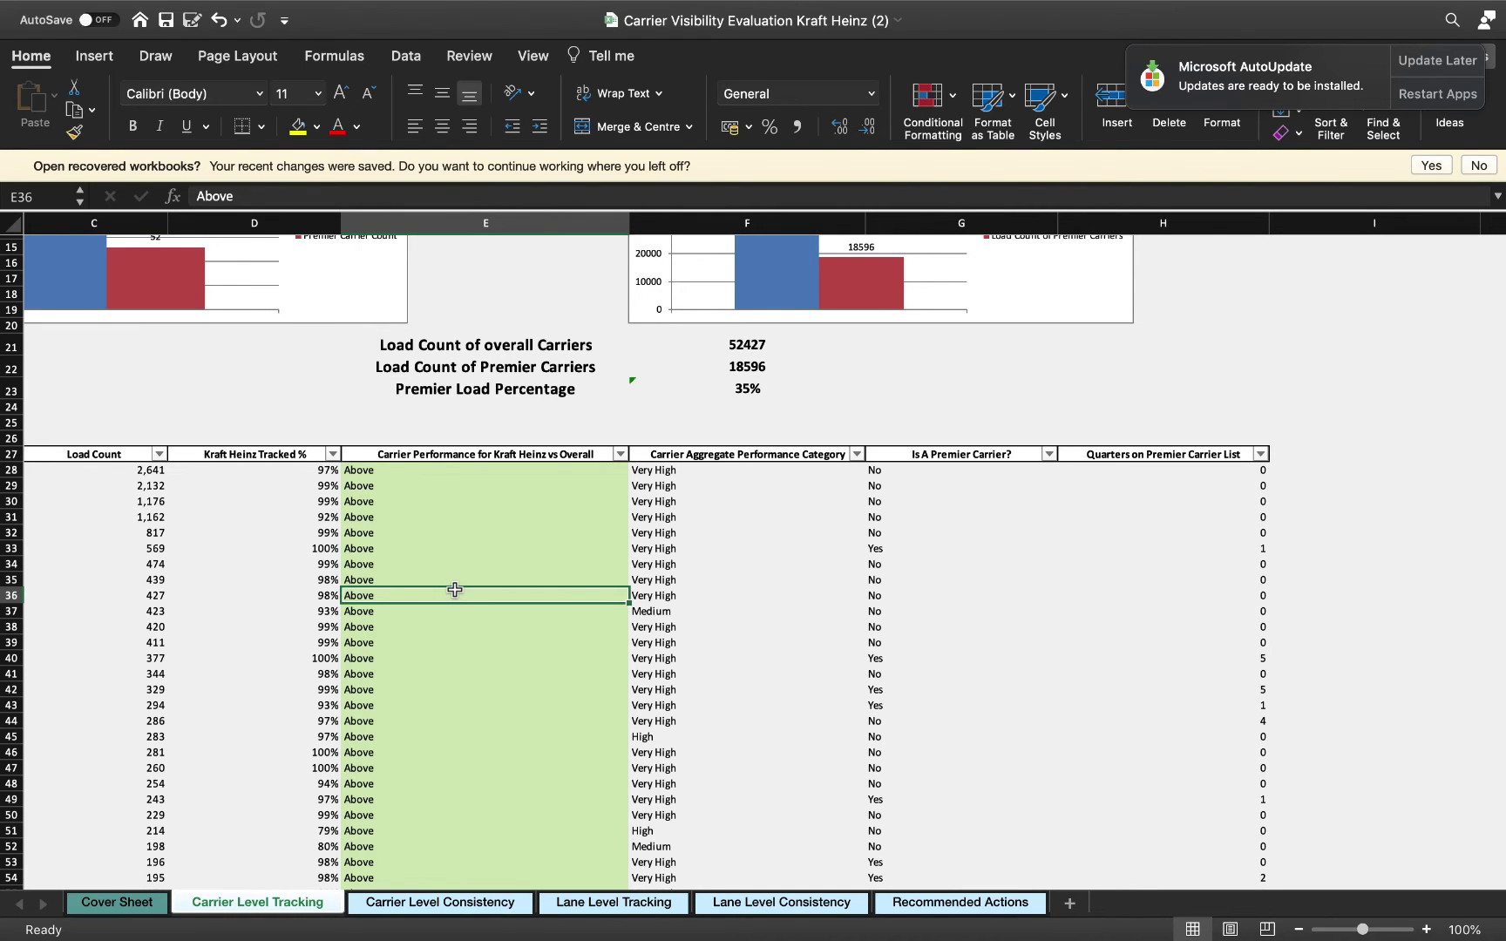
scroll(455, 590, "down", 20)
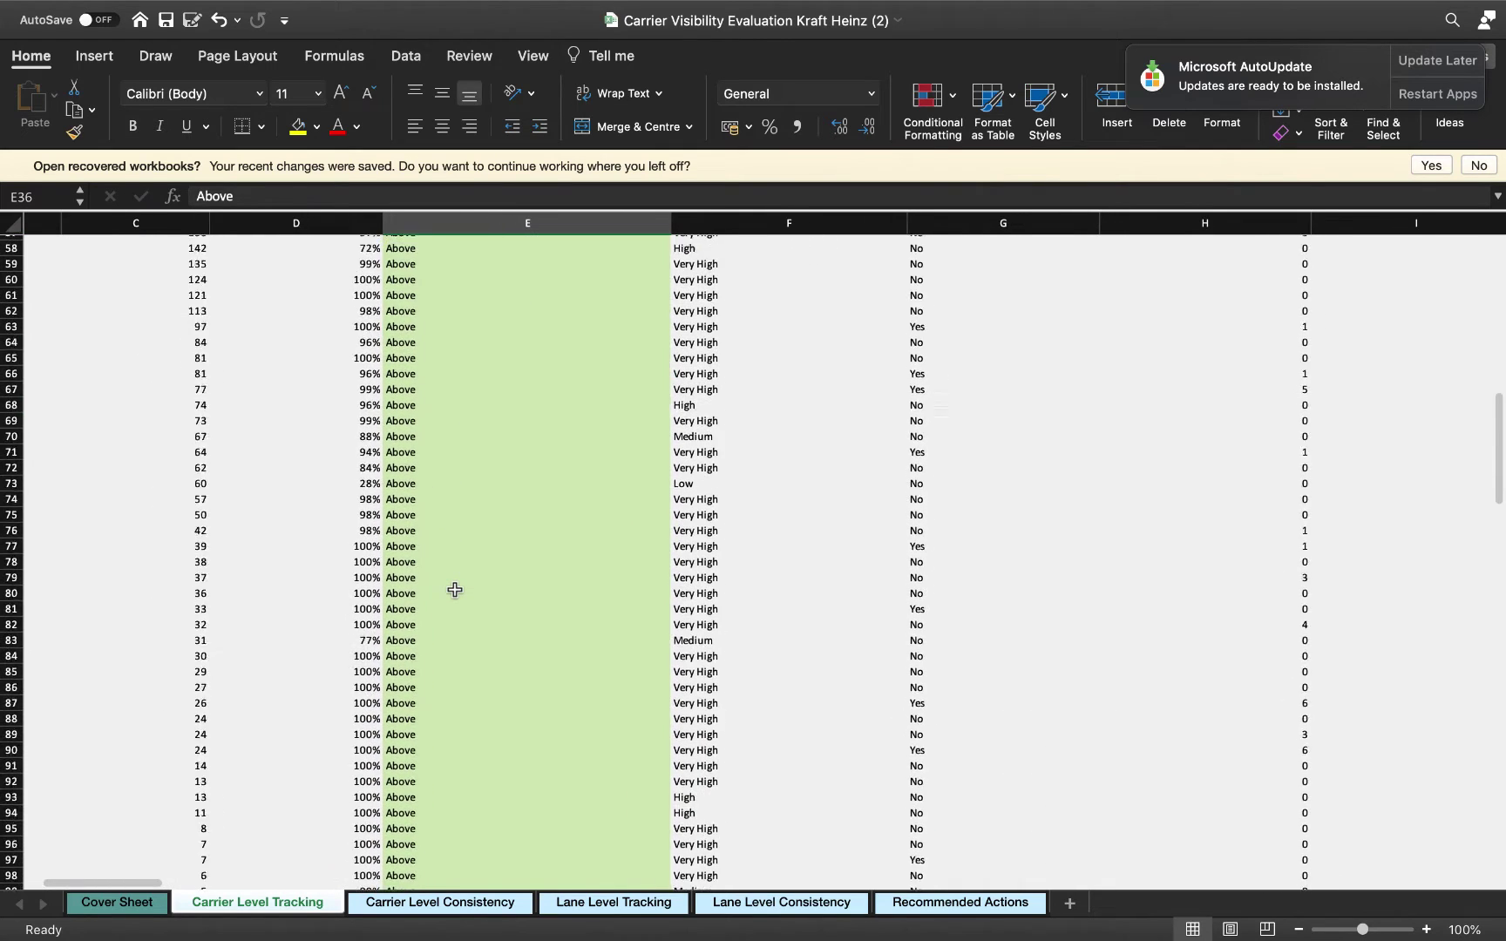
left_click(448, 516)
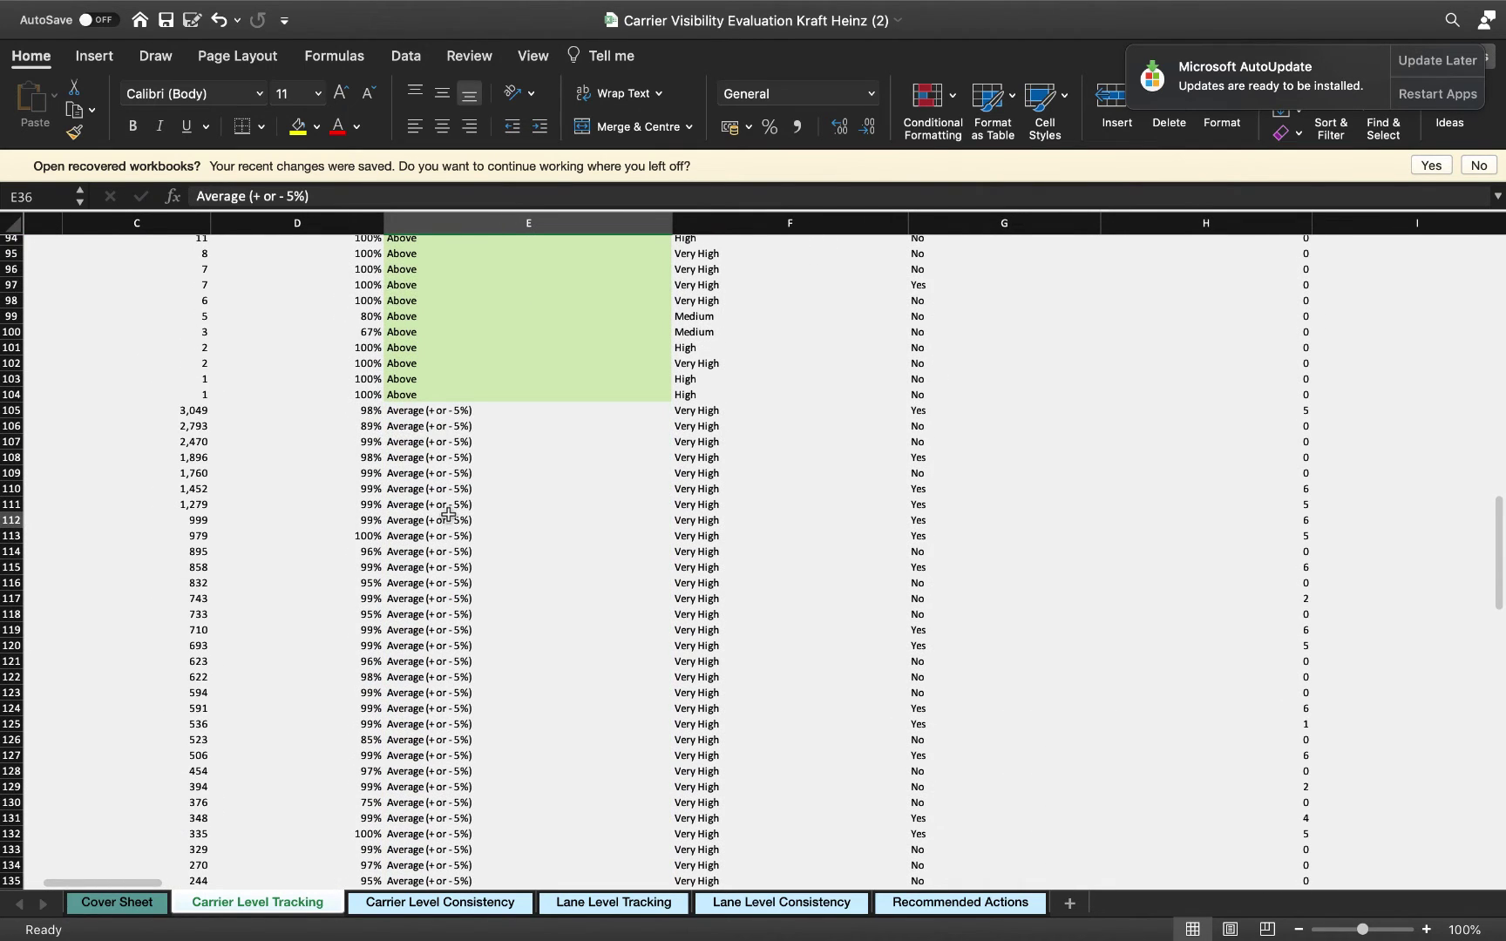
left_click(438, 426)
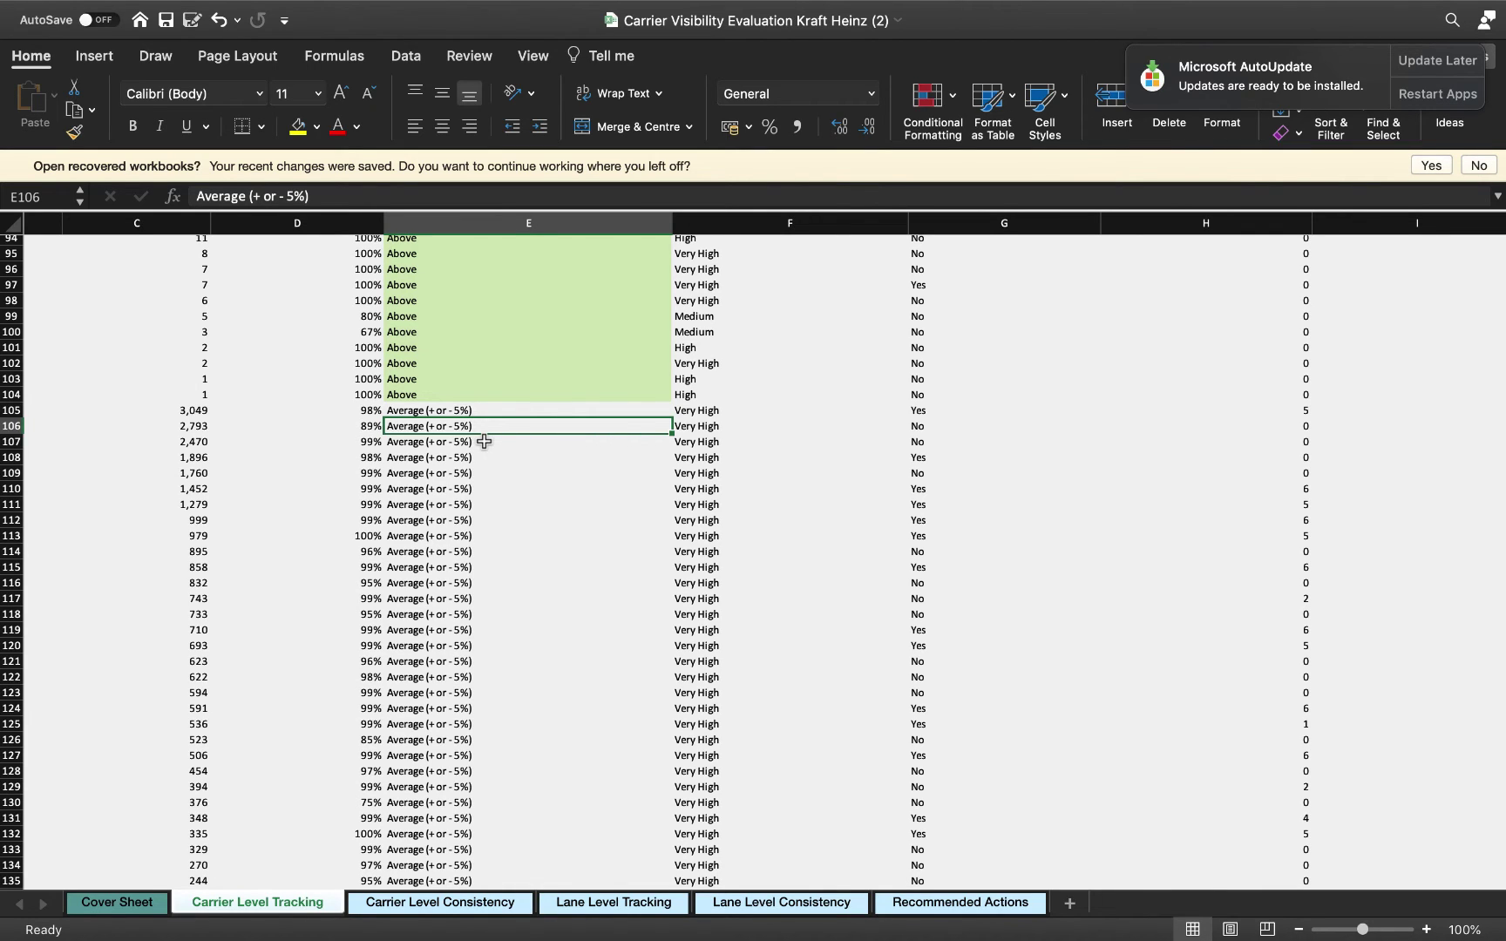
scroll(485, 442, "down", 20)
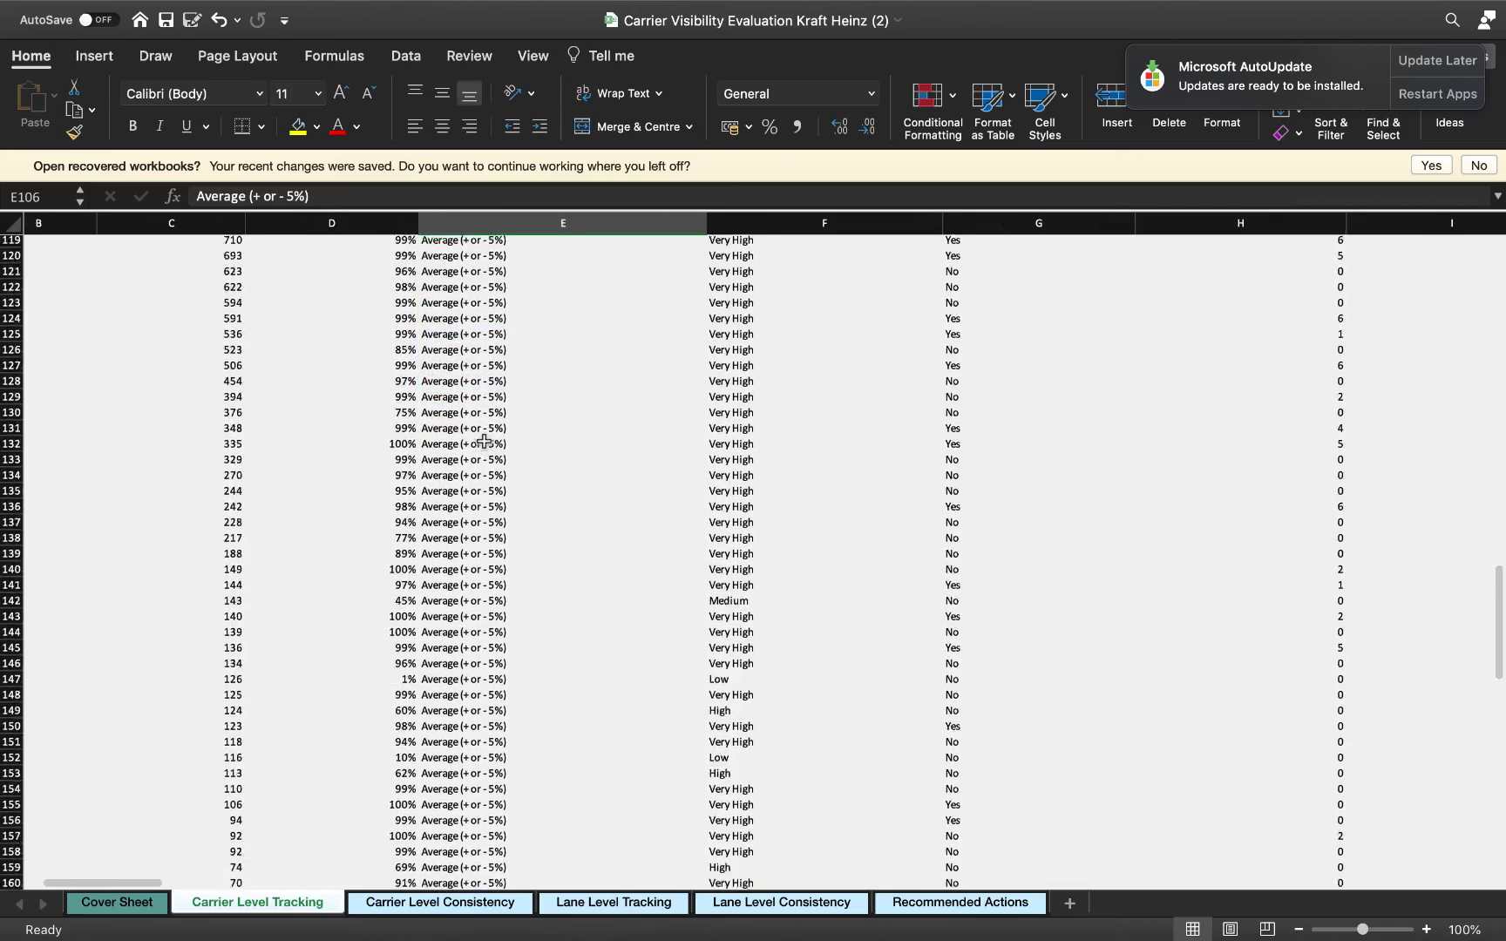
scroll(485, 442, "up", 4)
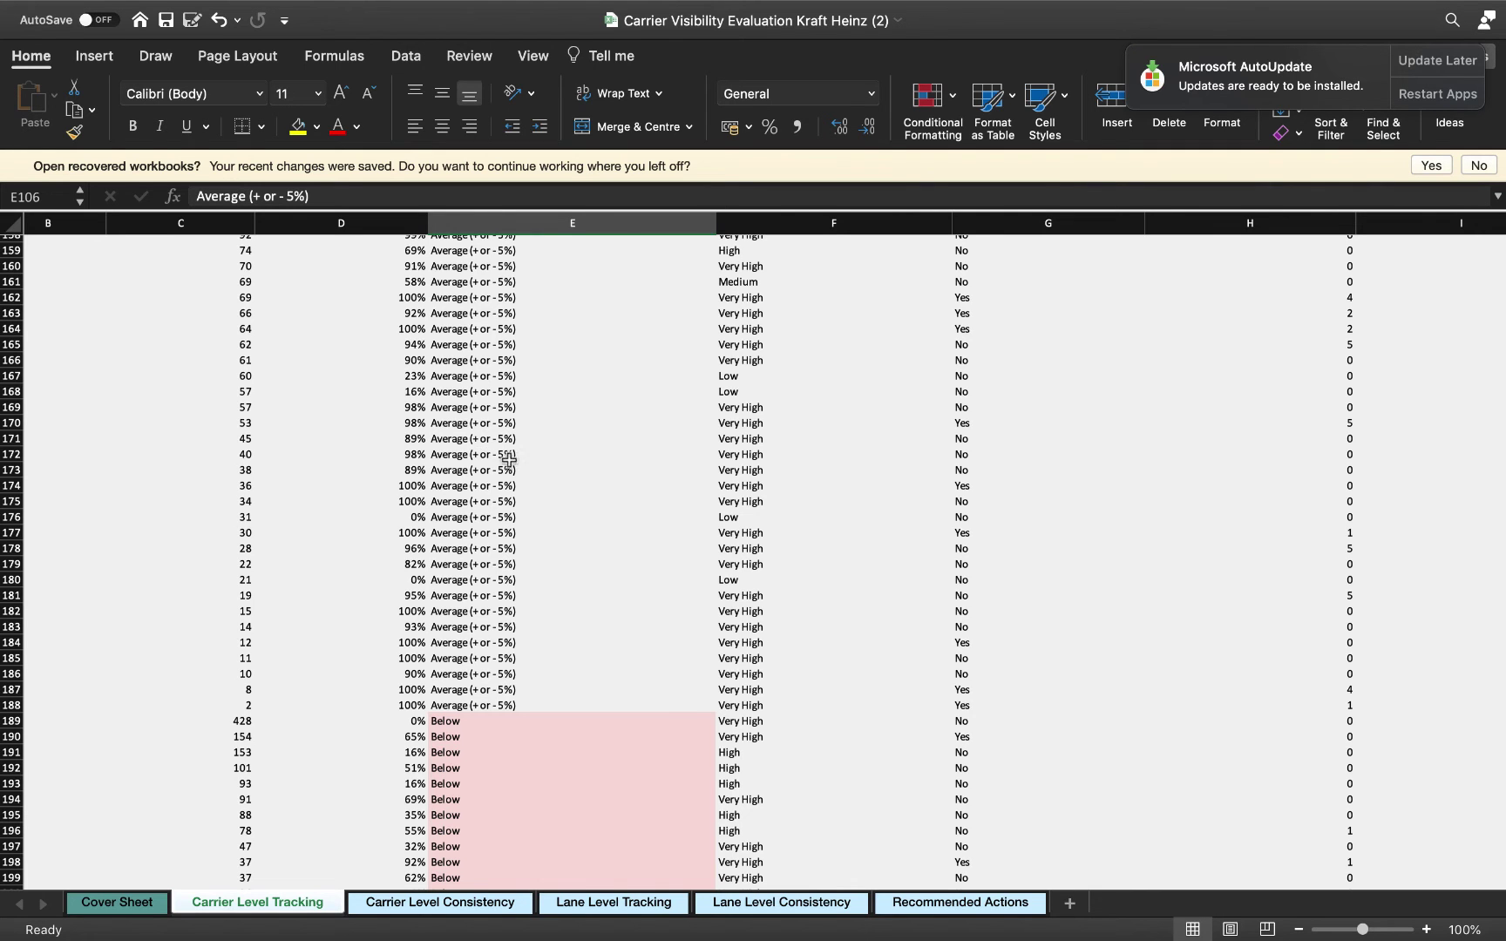
scroll(521, 481, "left", 5)
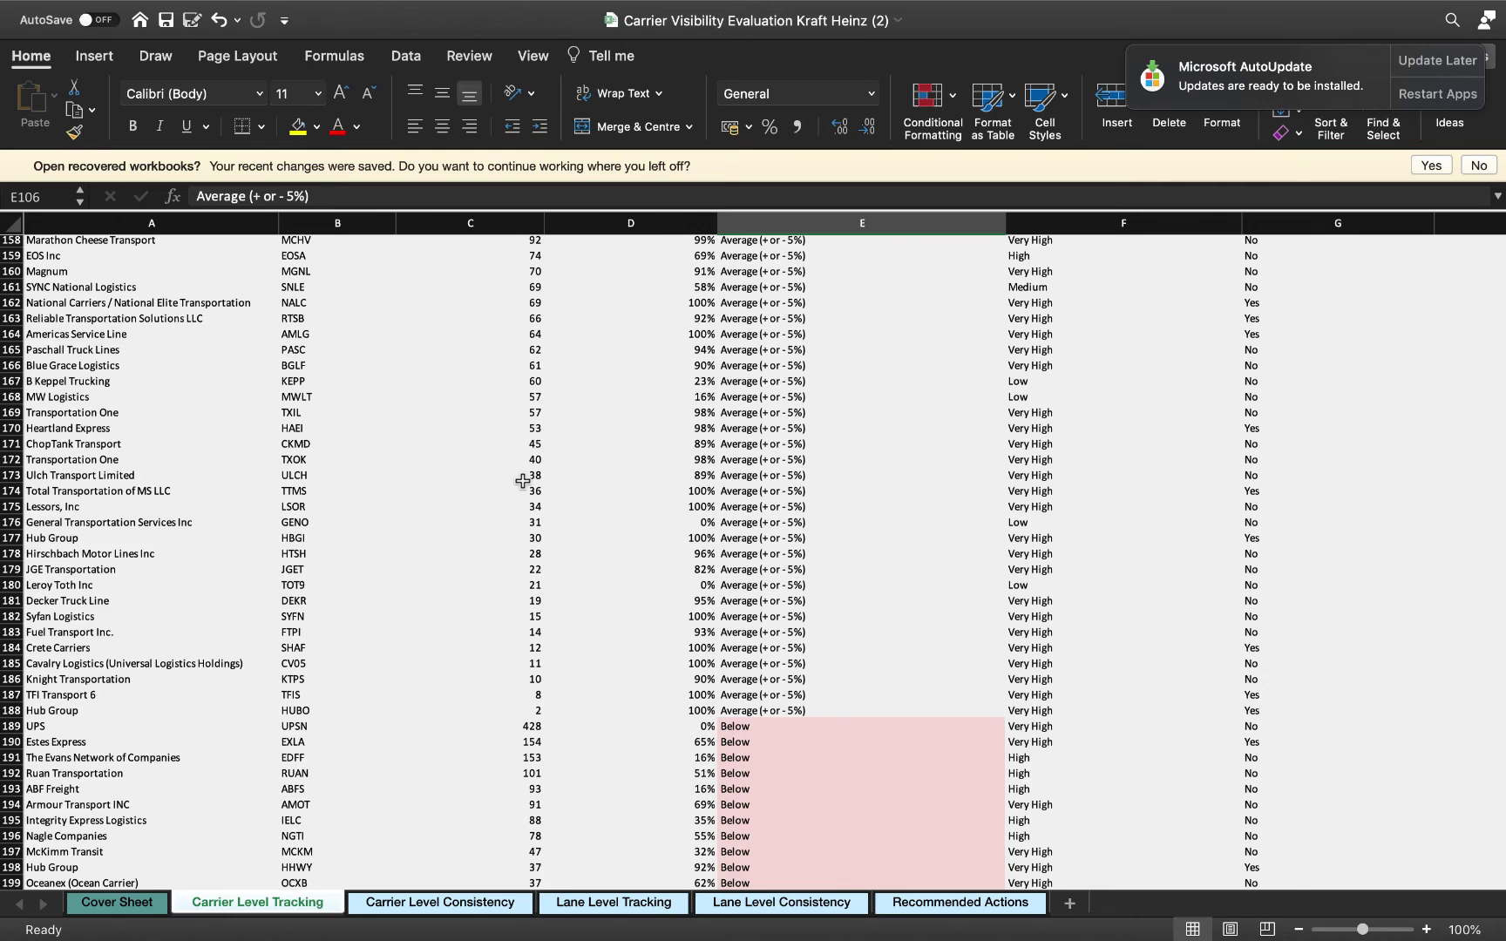
Step: Open the Lane Level Consistency sheet and examine the top carriers' lane counts in the <40%, 40-60% and 60+% consistency columns
left_click(782, 903)
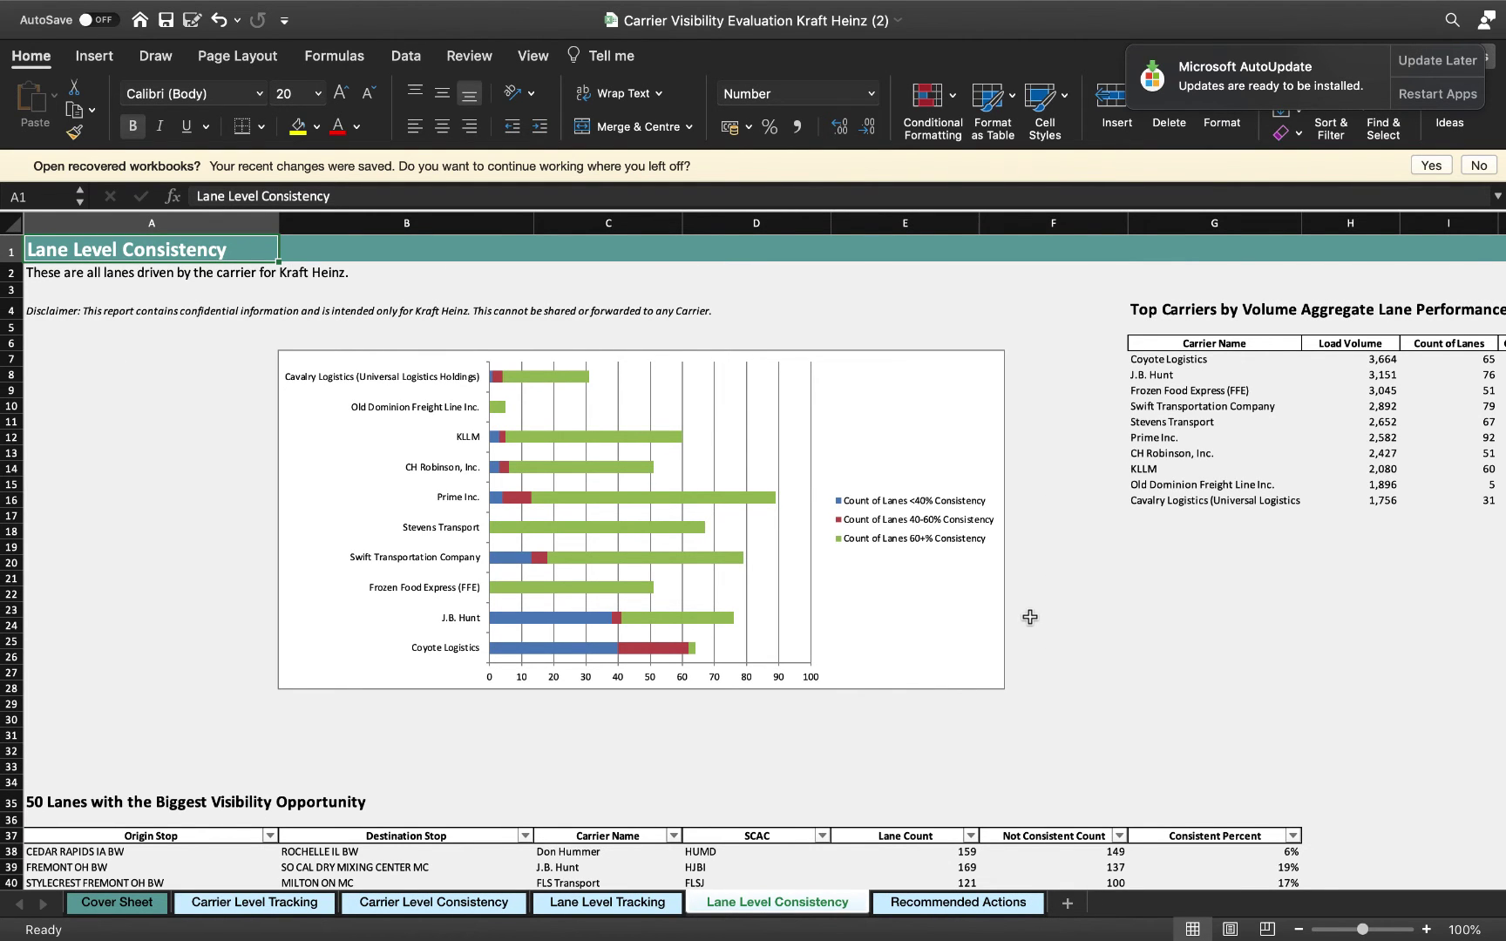
scroll(1029, 617, "right", 6)
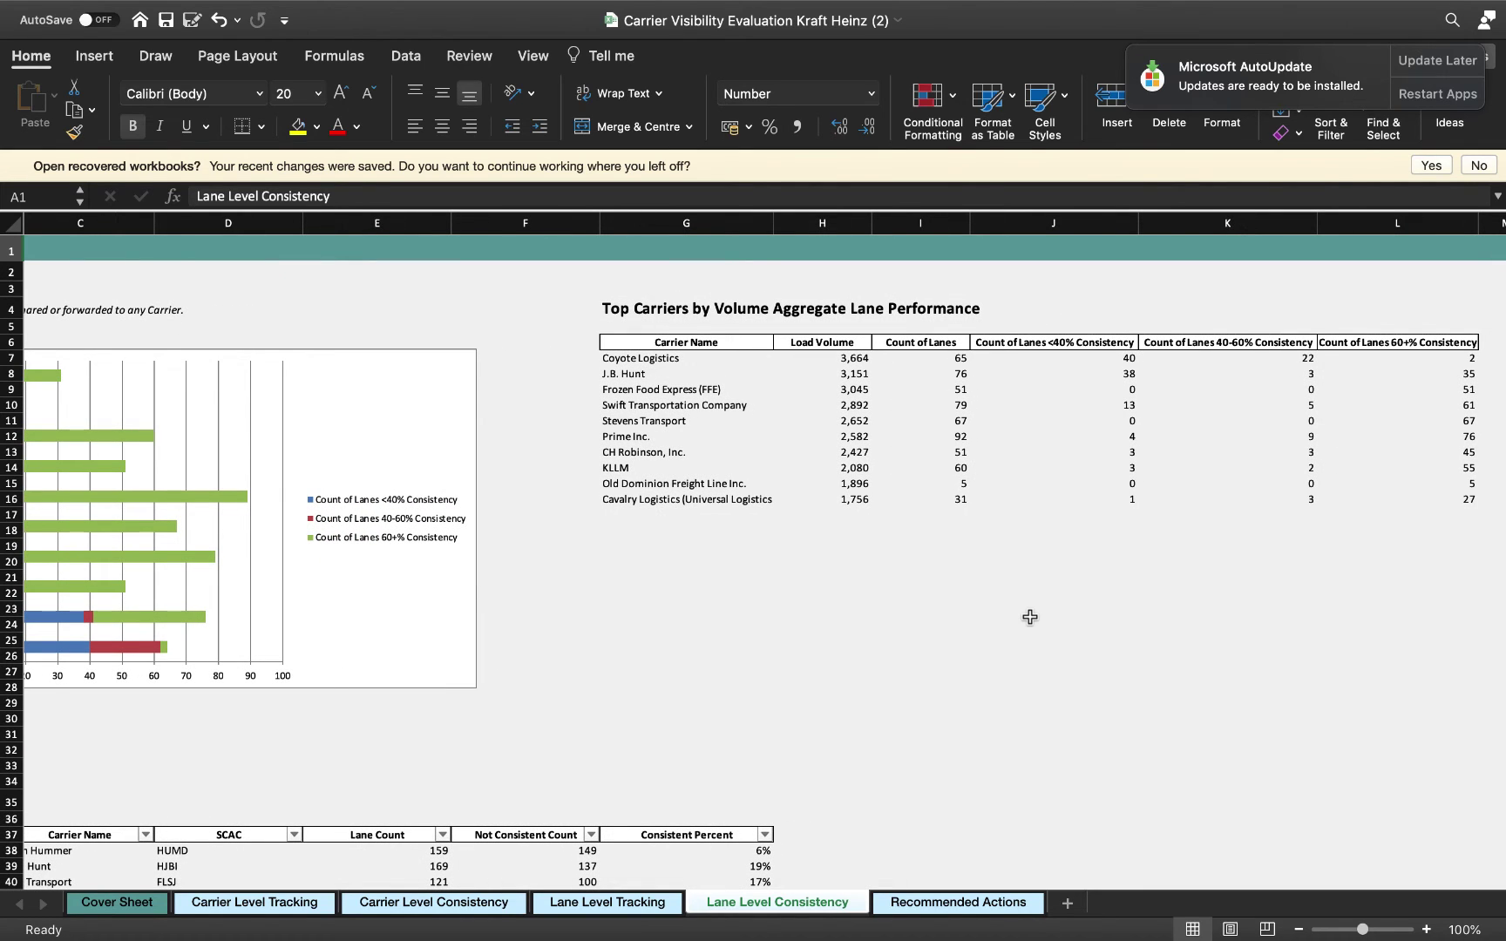
scroll(1030, 617, "right", 3)
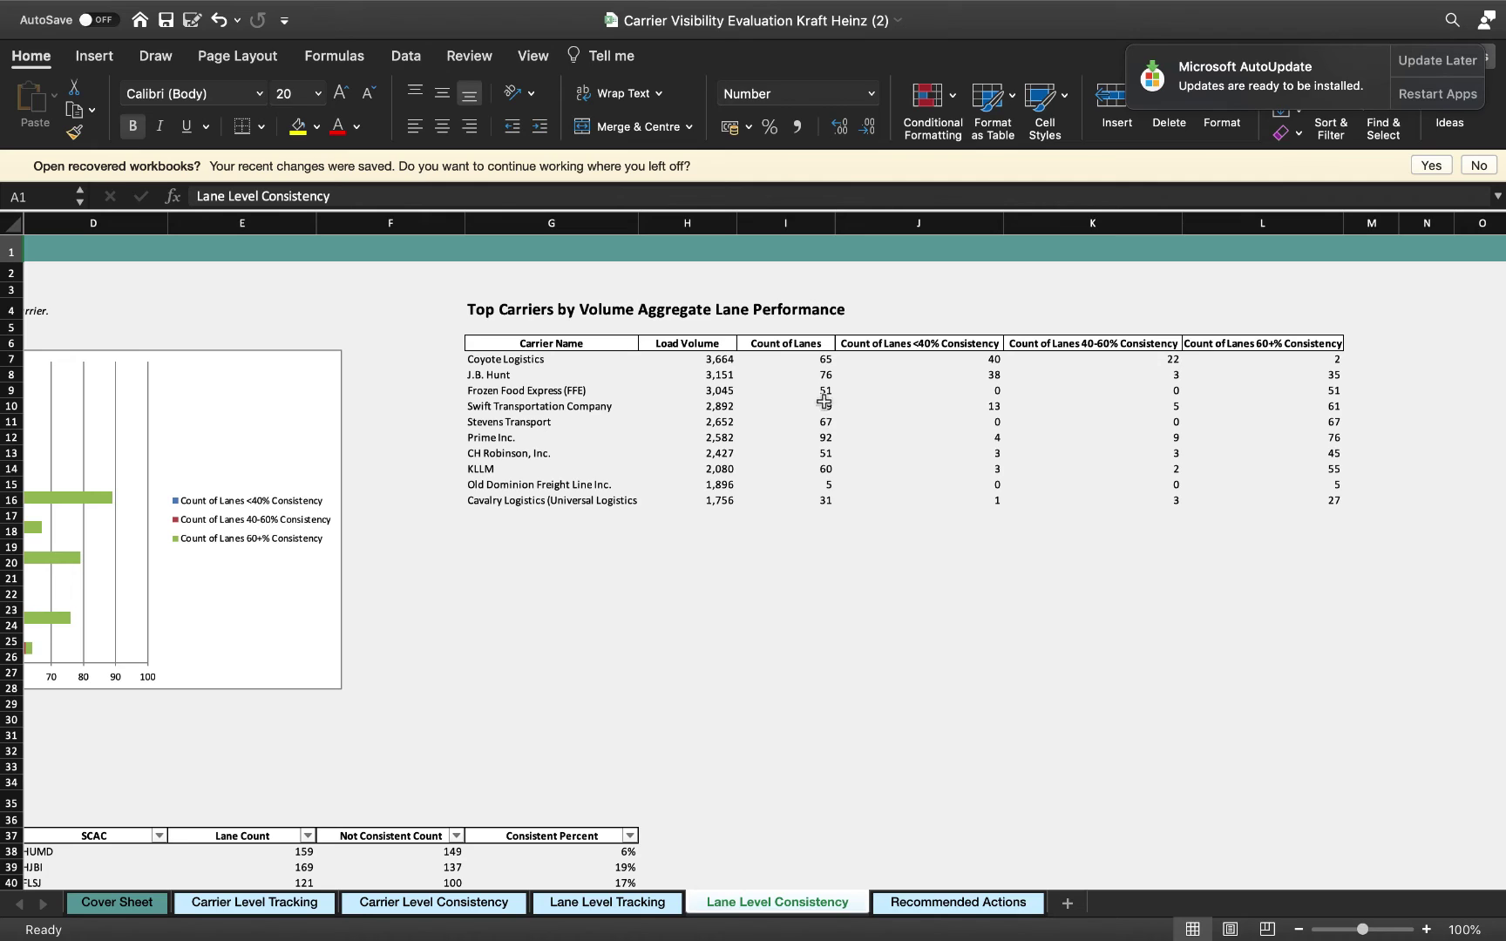
left_click_drag(815, 374, 819, 439)
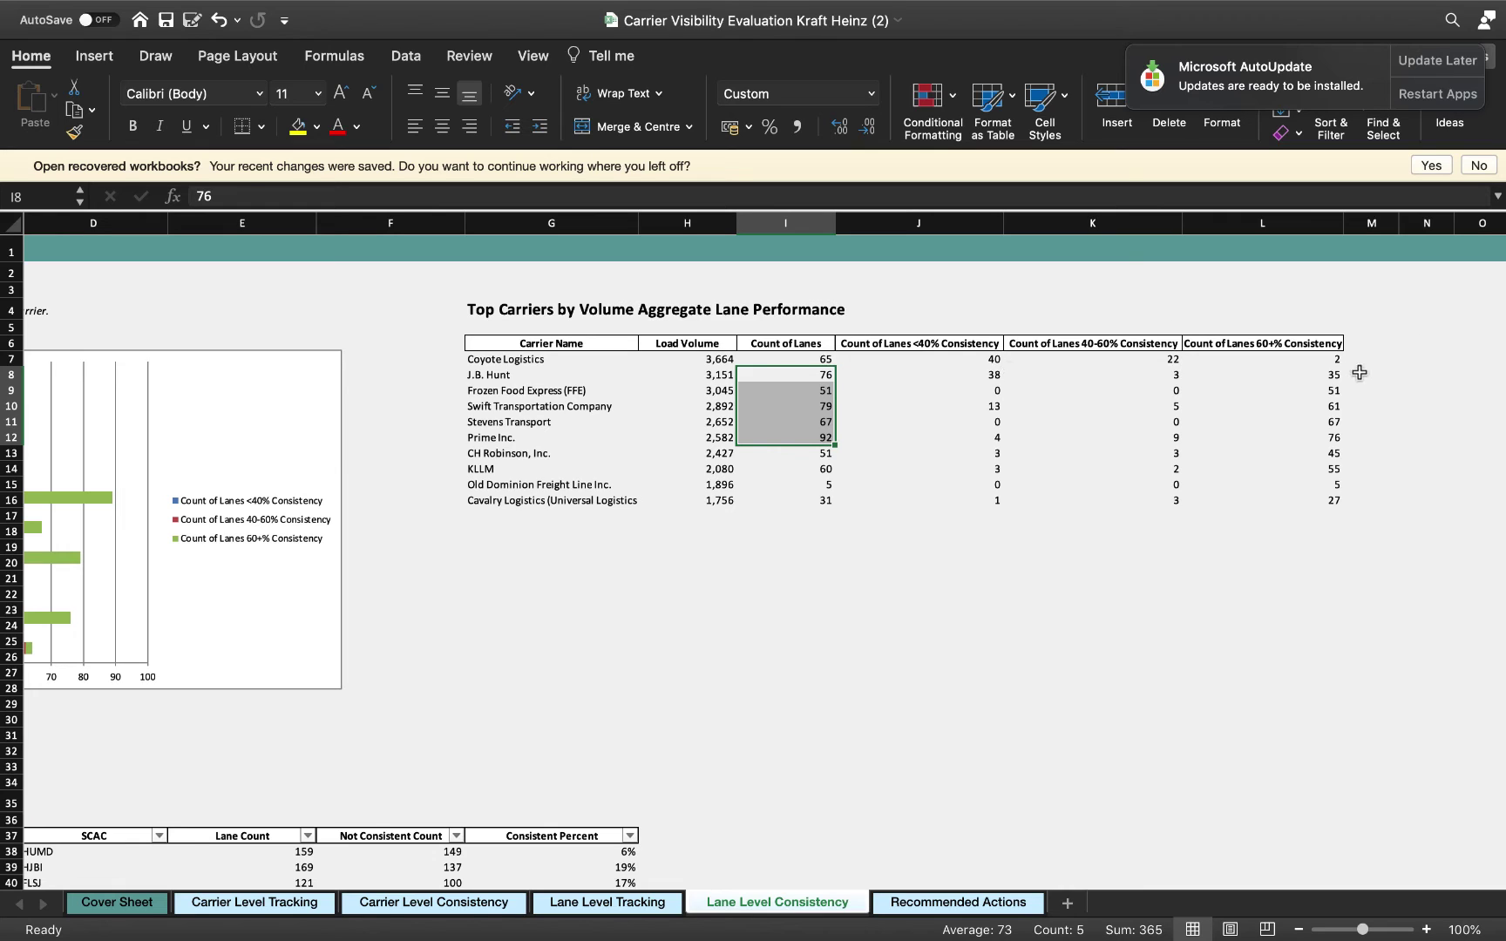
left_click(971, 348)
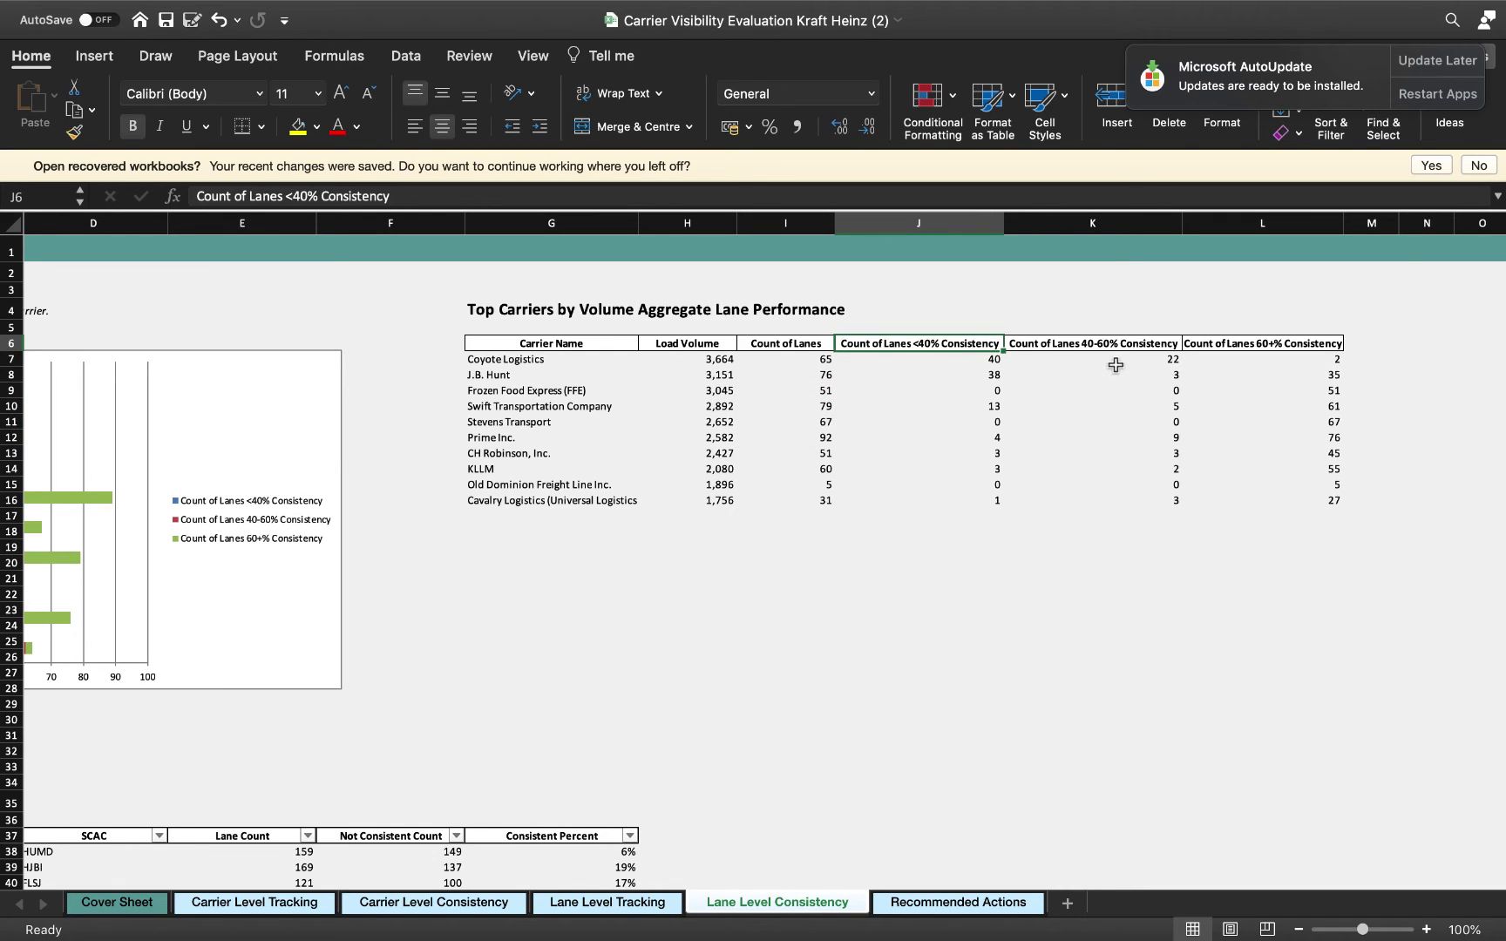
key("Right")
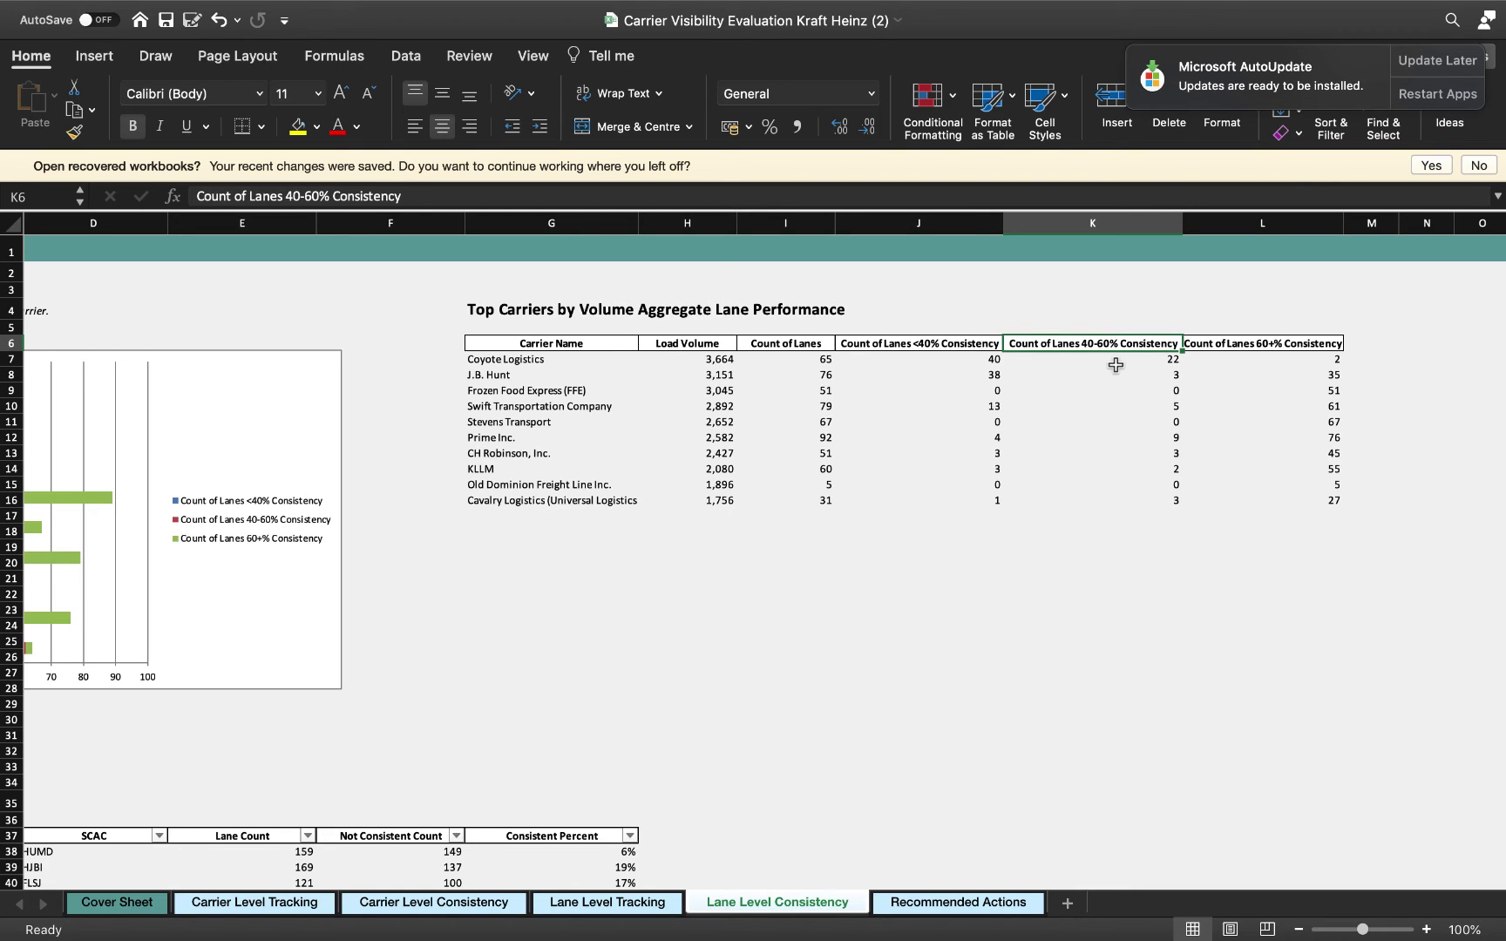
key("Right")
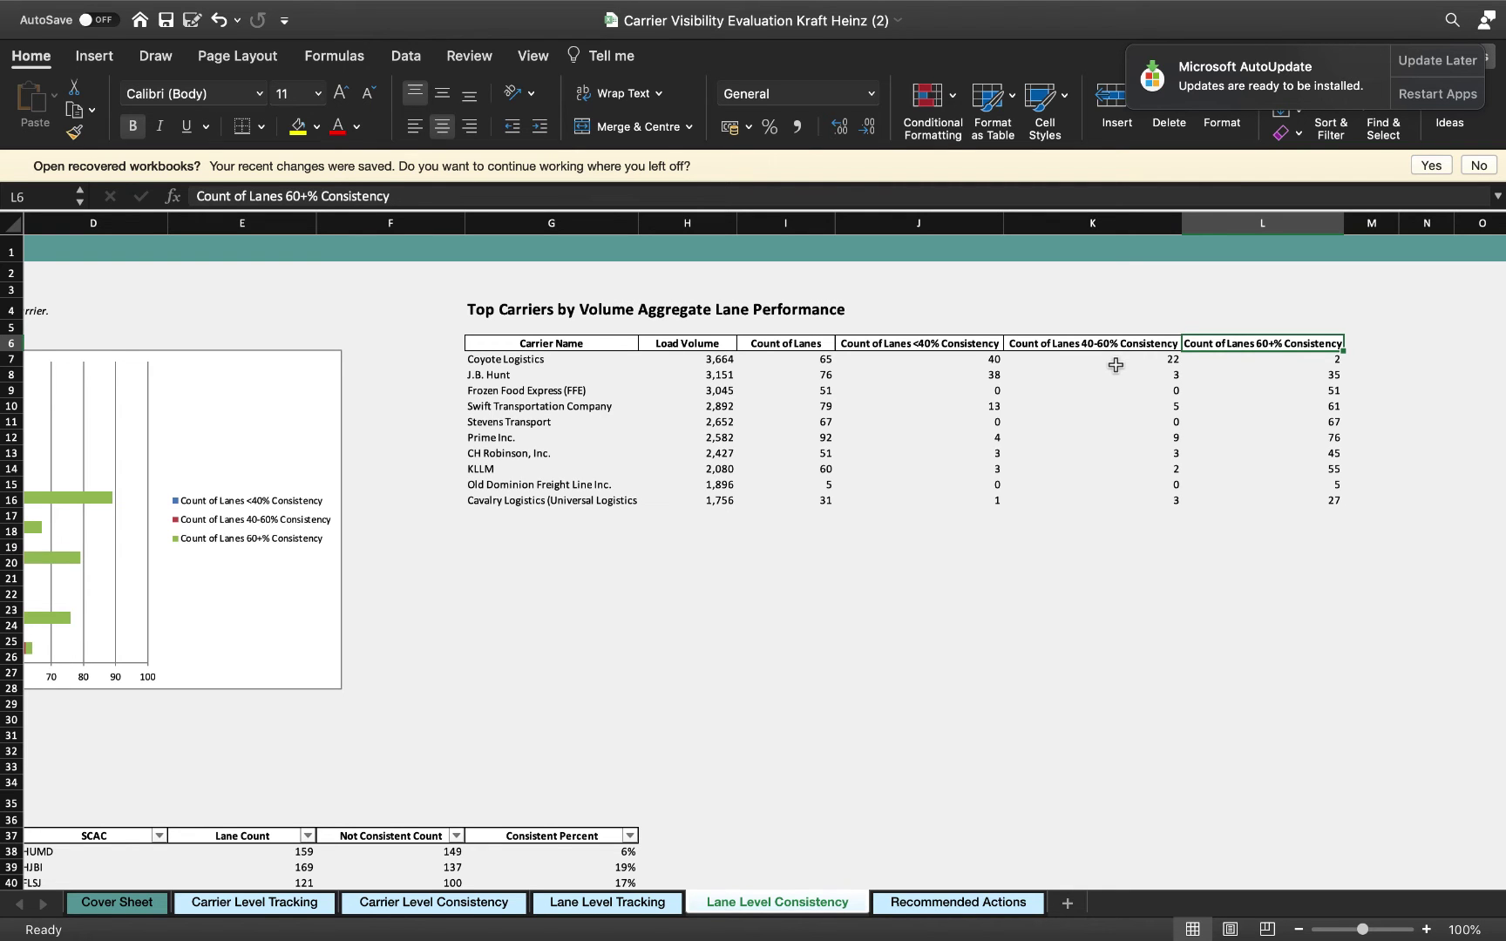
Step: Examine the bar chart of lane consistency per carrier beside the top carriers table
scroll(915, 462, "left", 10)
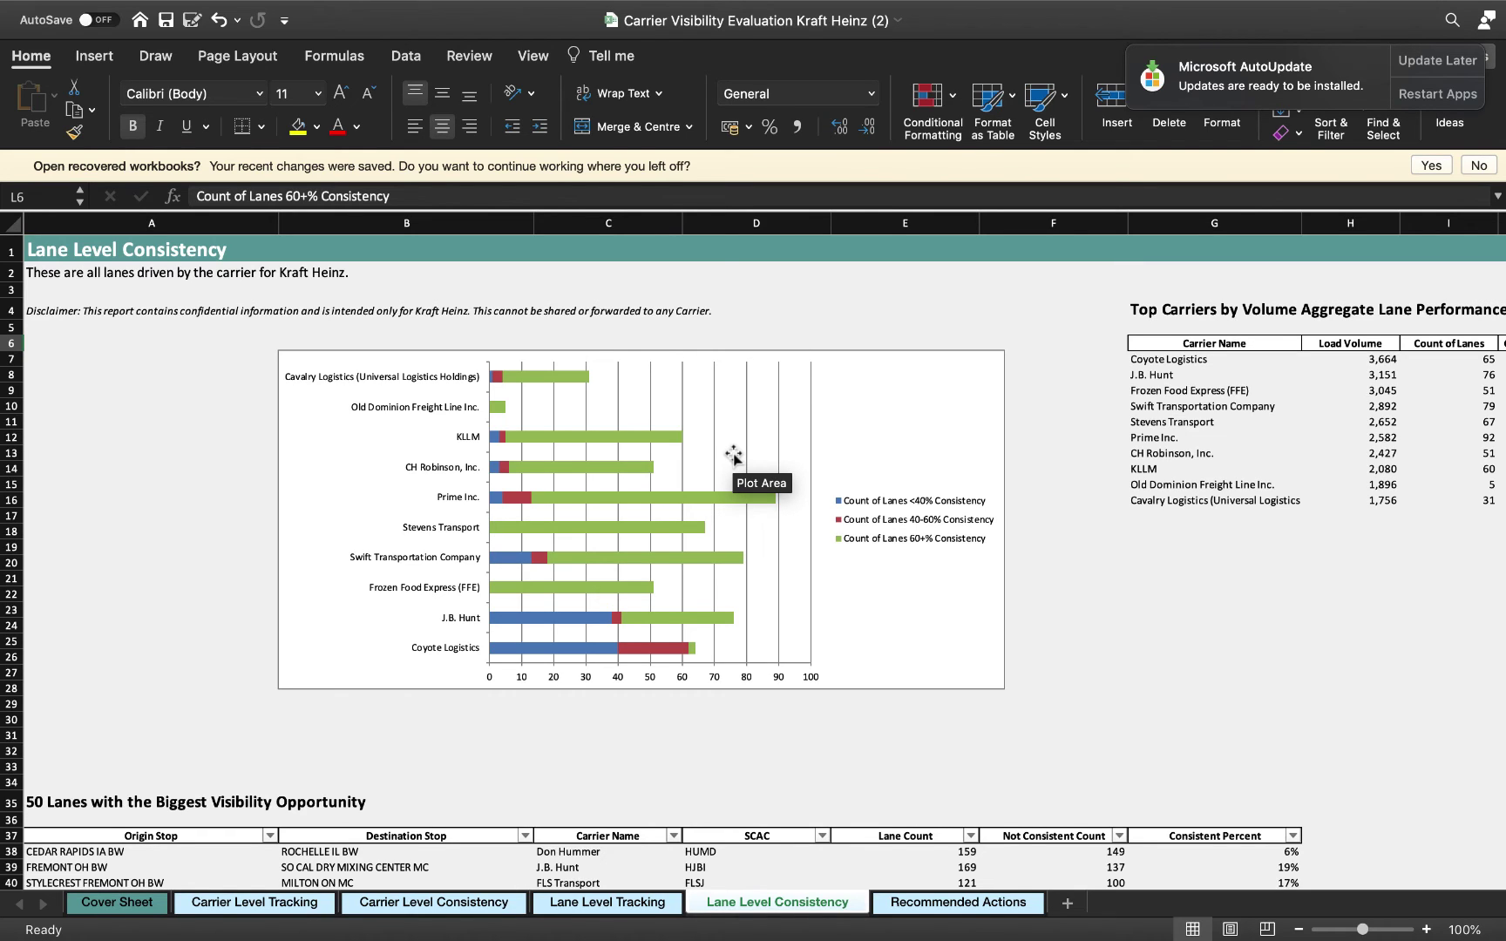
scroll(733, 455, "right", 5)
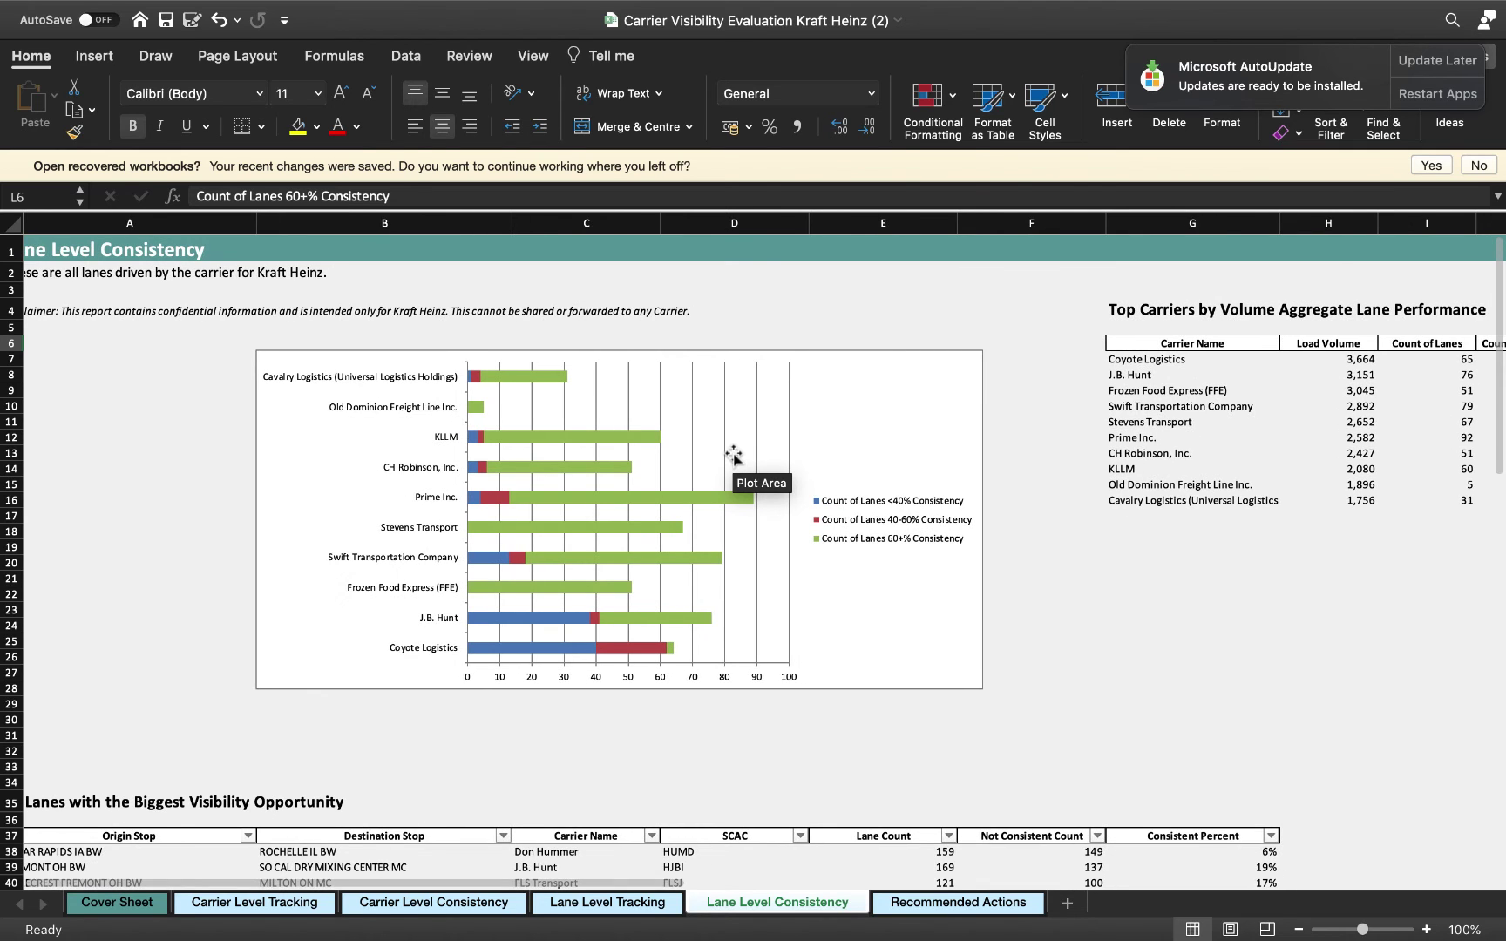
scroll(733, 454, "left", 5)
Step: Review the lane count and not consistent count of the first lane under 50 Lanes with the Biggest Visibility Opportunity
scroll(733, 454, "down", 8)
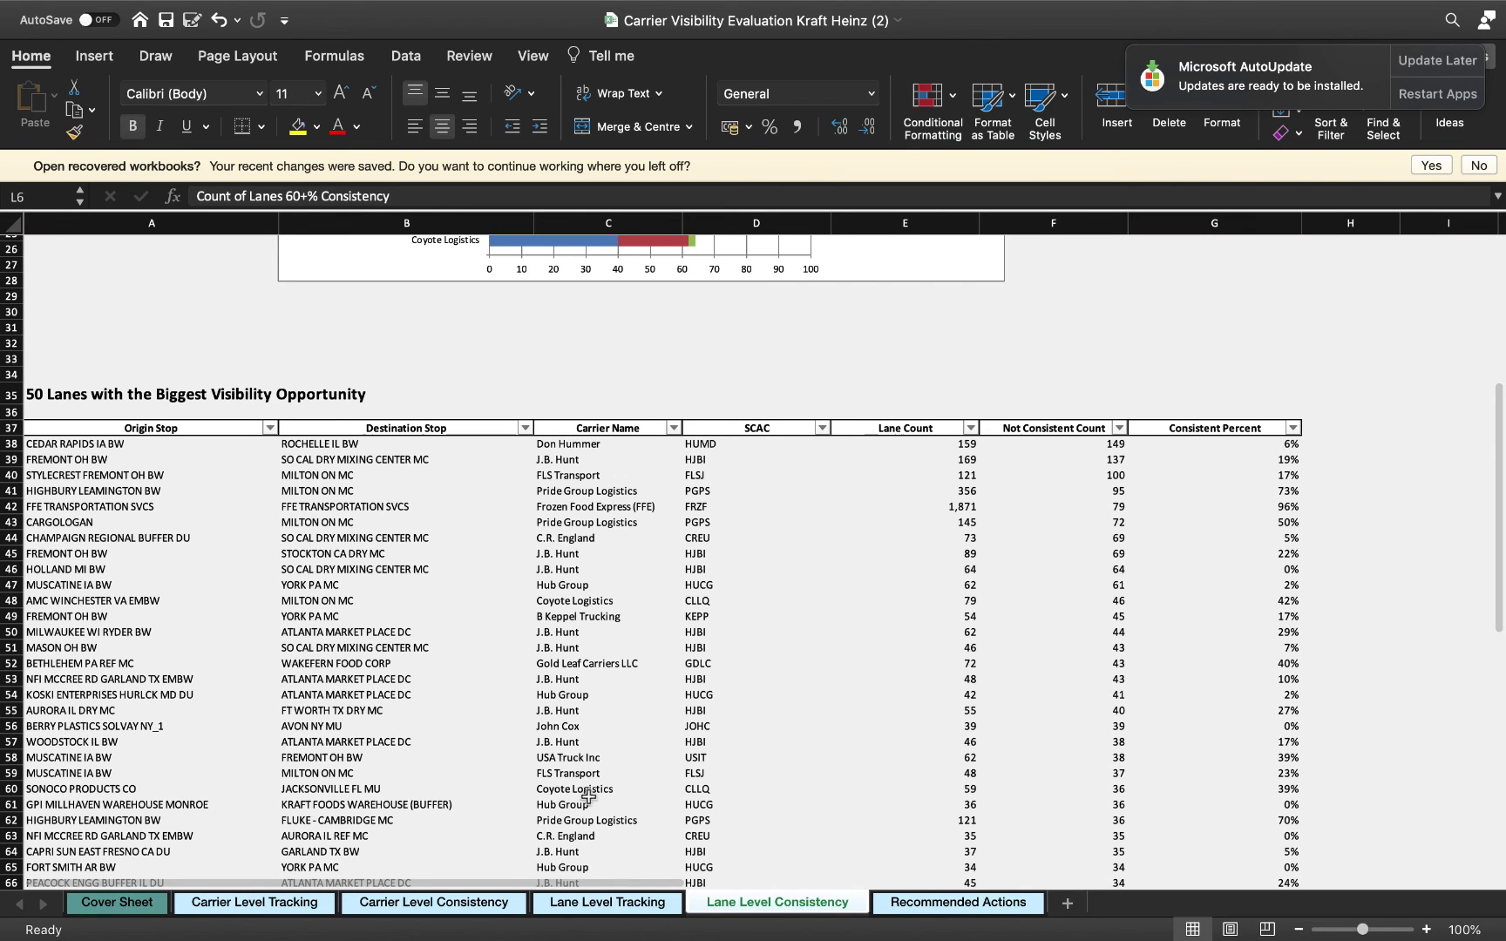
left_click(959, 444)
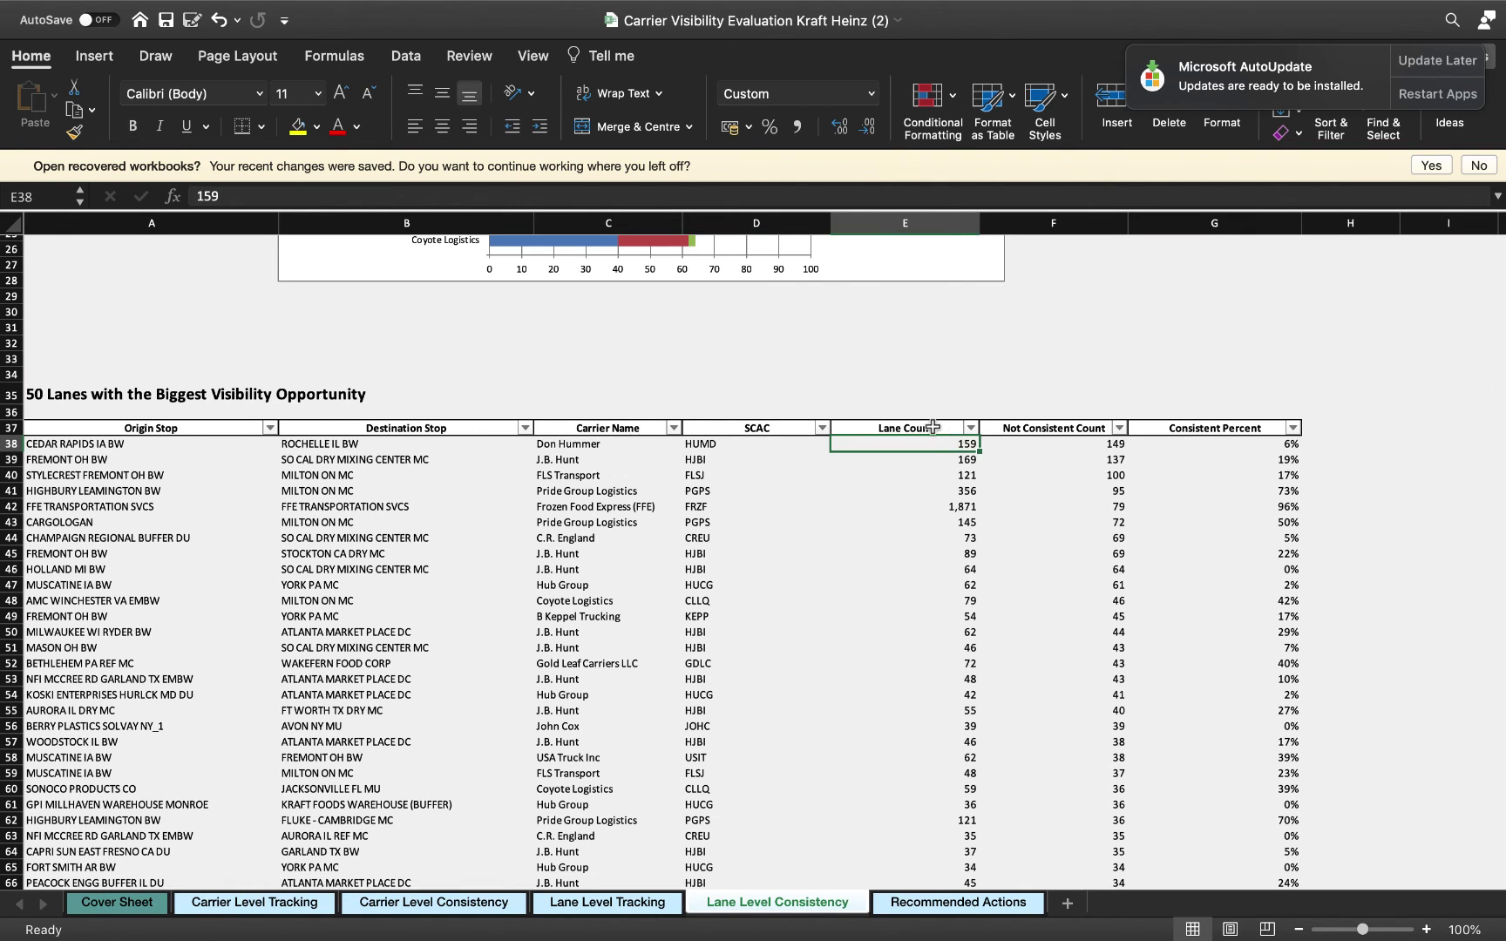
left_click(1086, 447)
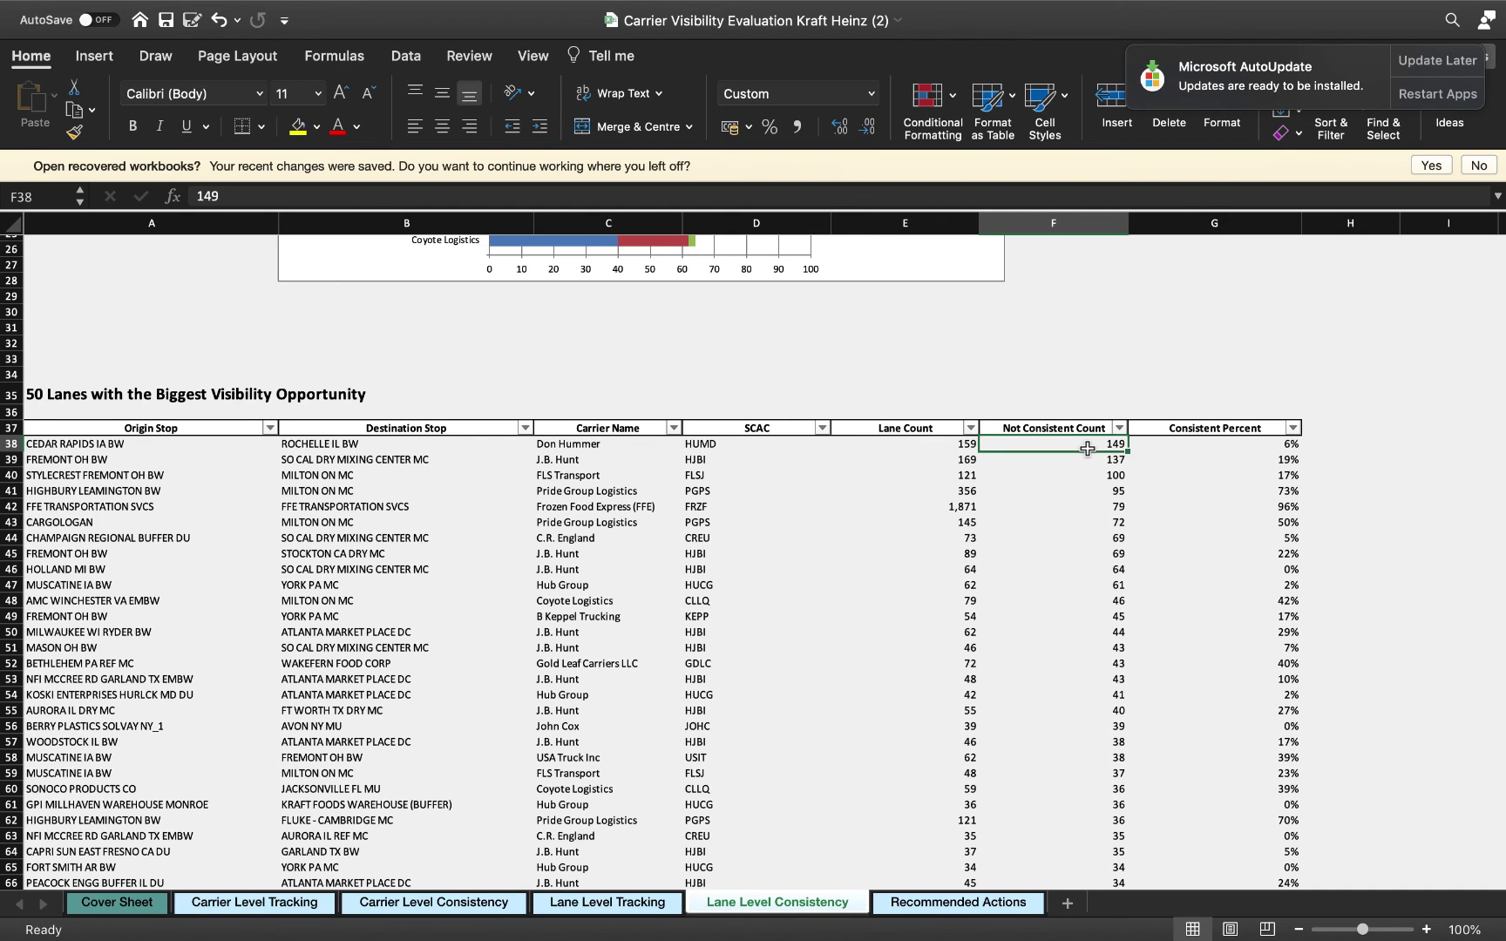
Step: Display the Recommended Actions sheet to read the suggestions for improving carrier visibility
key("ctrl+Page_Down")
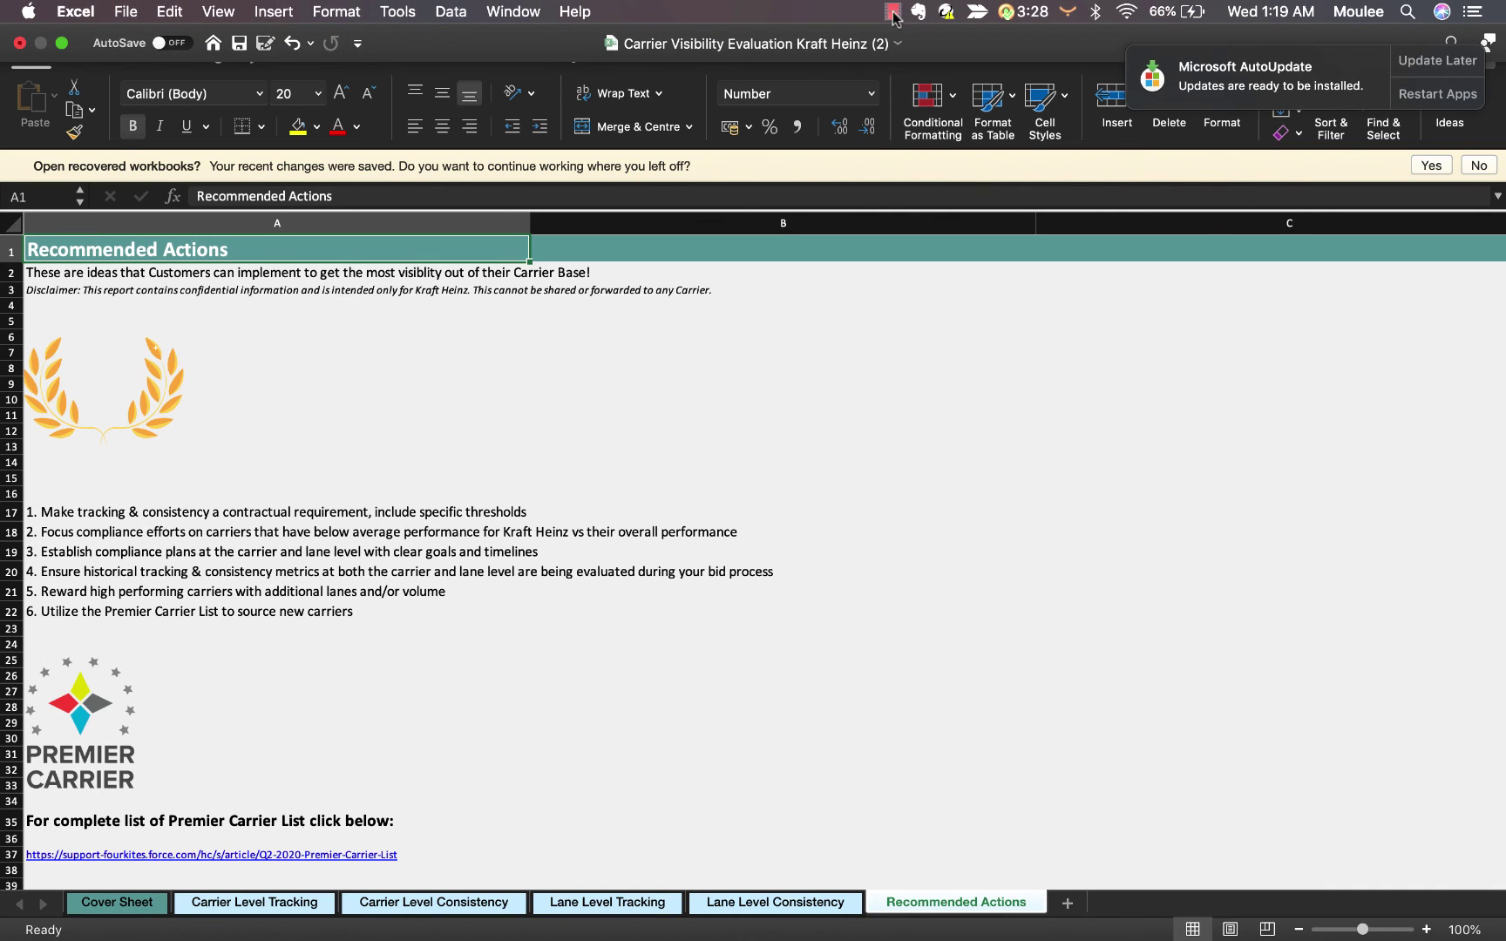
left_click(893, 12)
left_click(954, 36)
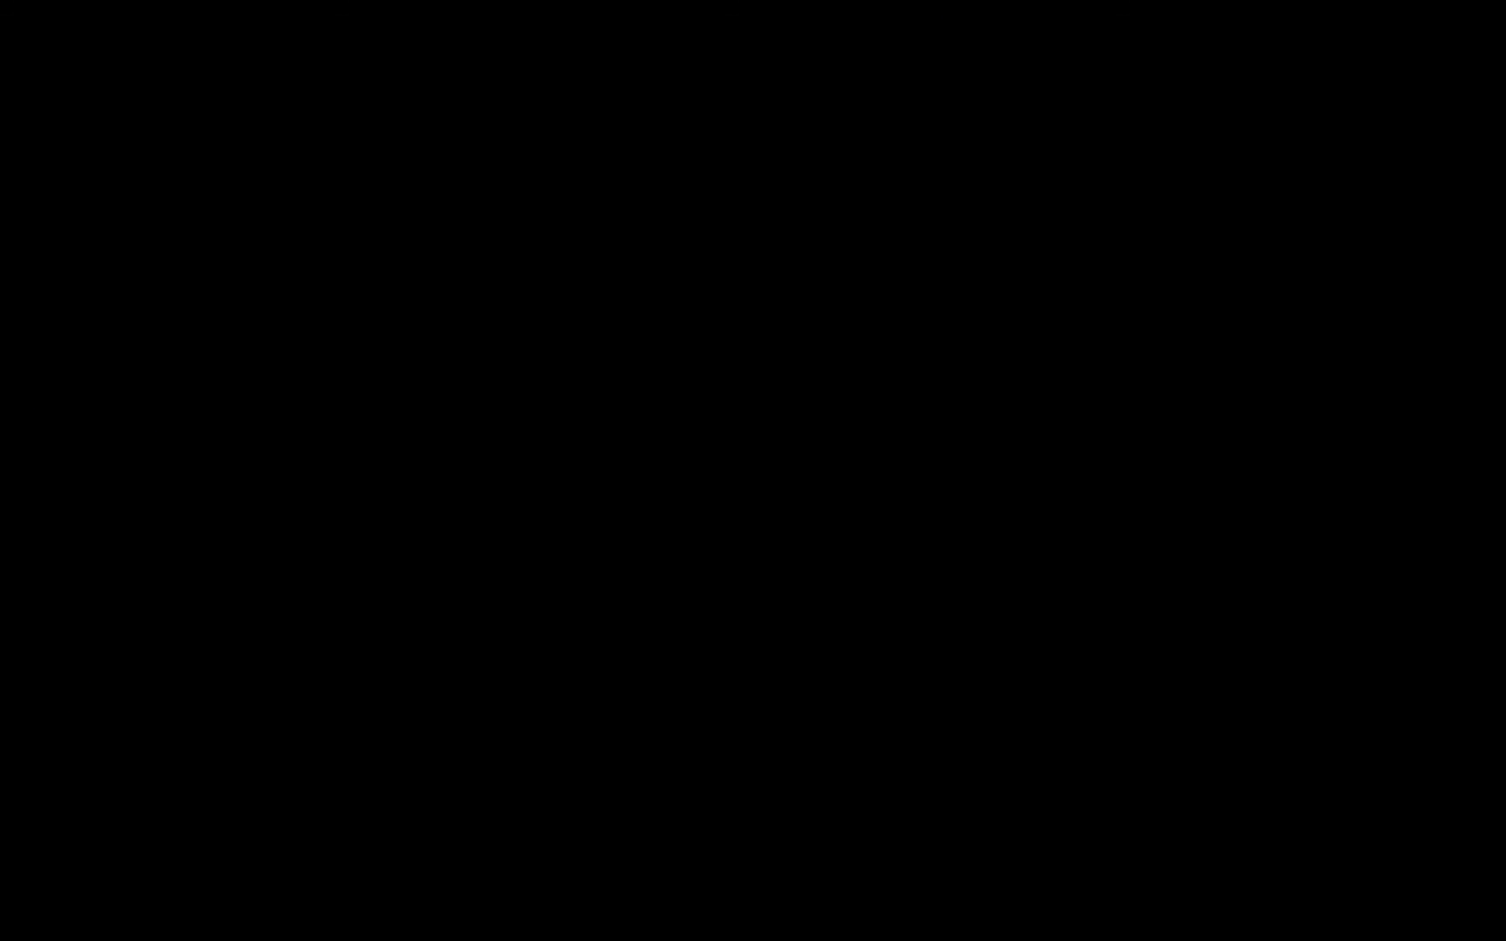